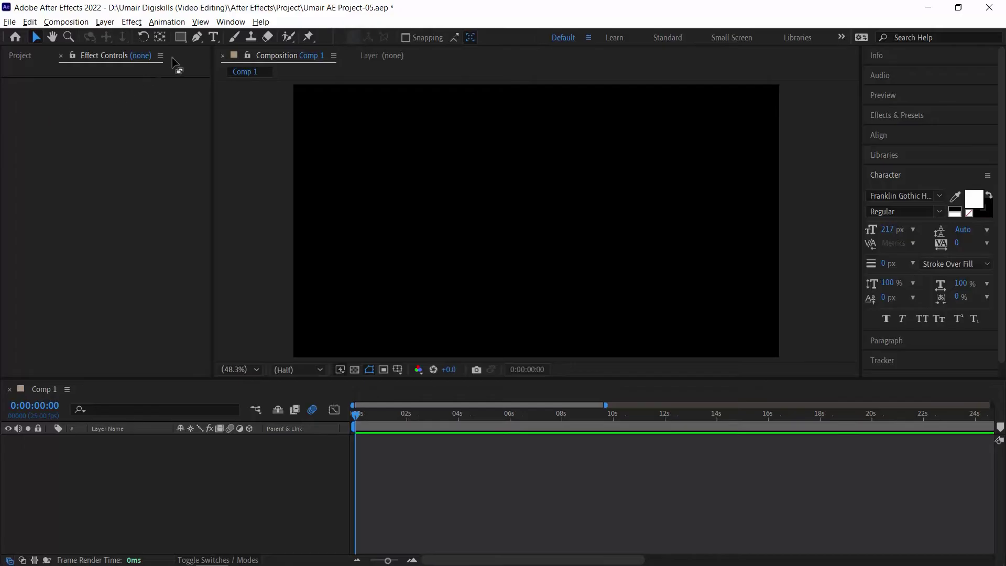
# Step: Add a text layer containing 0 to the composition
pyautogui.click(213, 36)
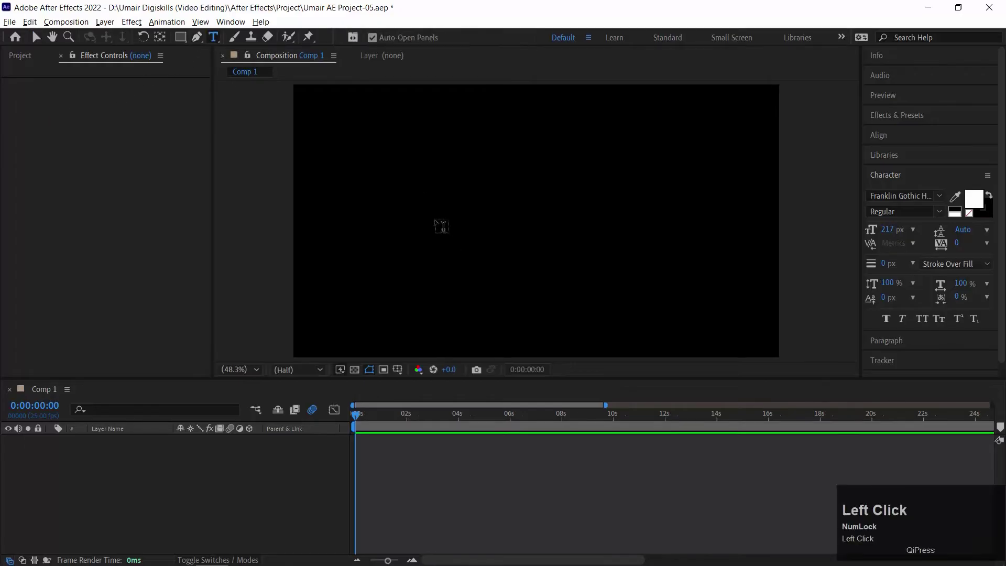
pyautogui.click(438, 228)
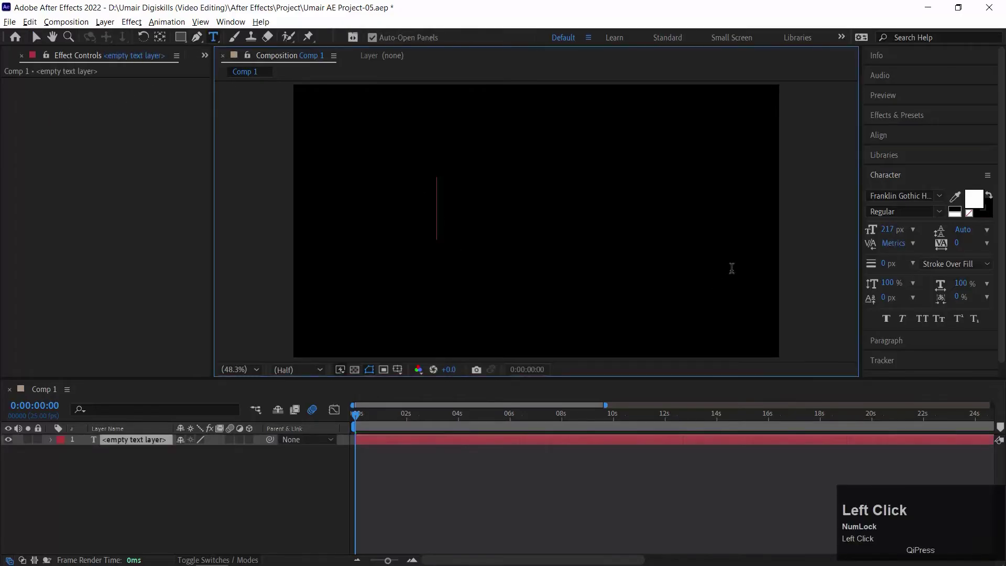
pyautogui.write('0')
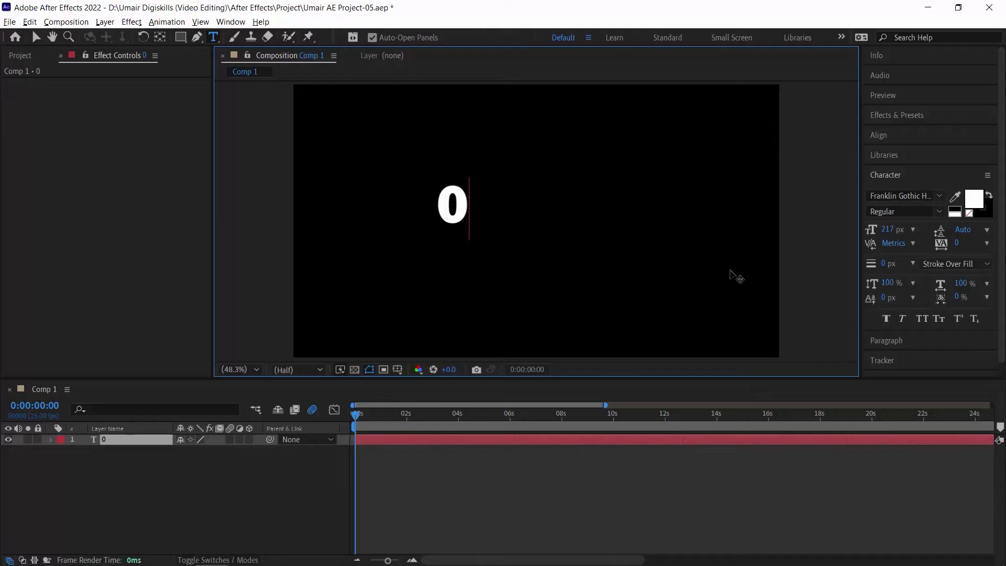
pyautogui.click(36, 37)
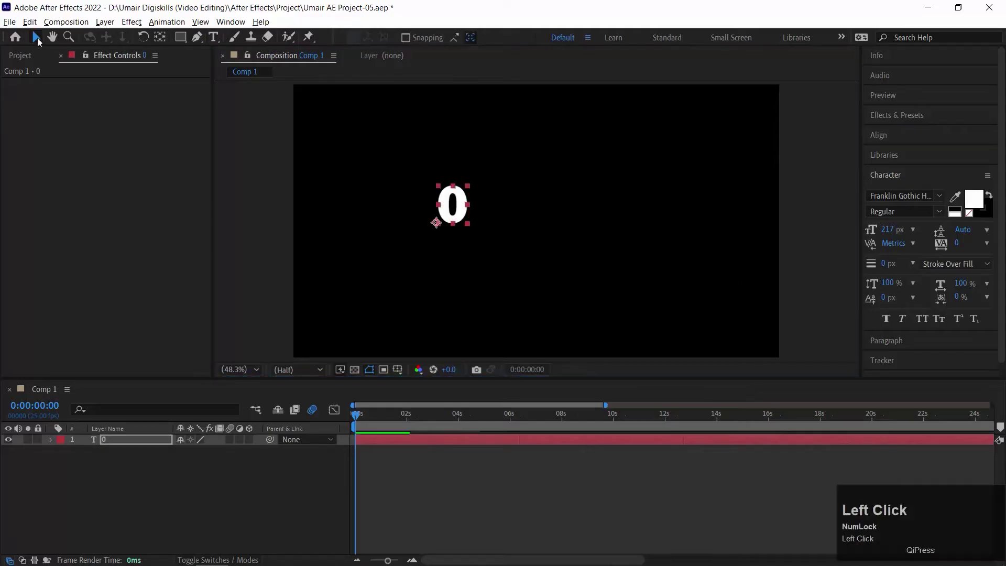
# Step: Move the 0 text near the middle of the frame and center it horizontally in the composition
pyautogui.moveTo(464, 214); pyautogui.dragTo(523, 229)
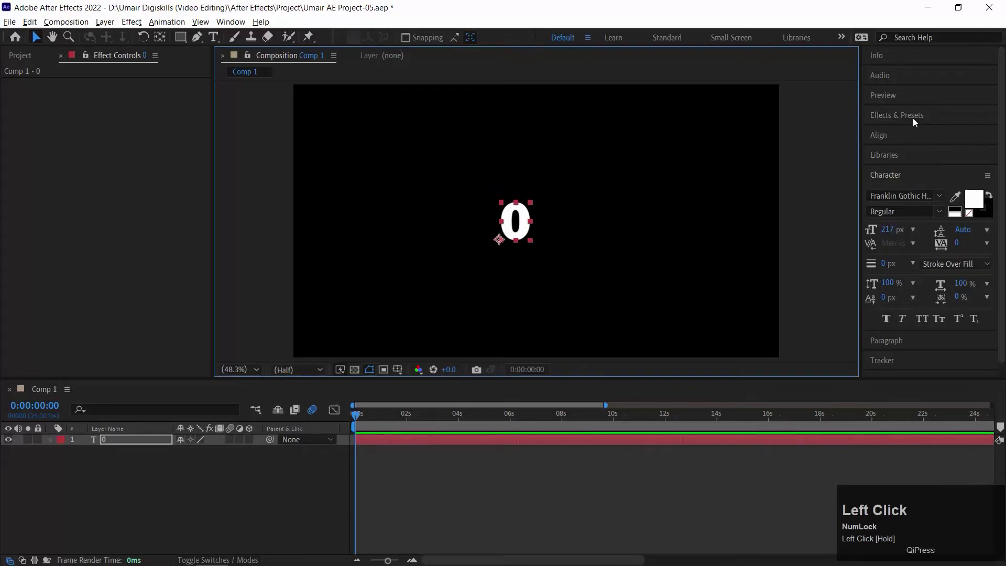
pyautogui.click(901, 136)
pyautogui.click(896, 172)
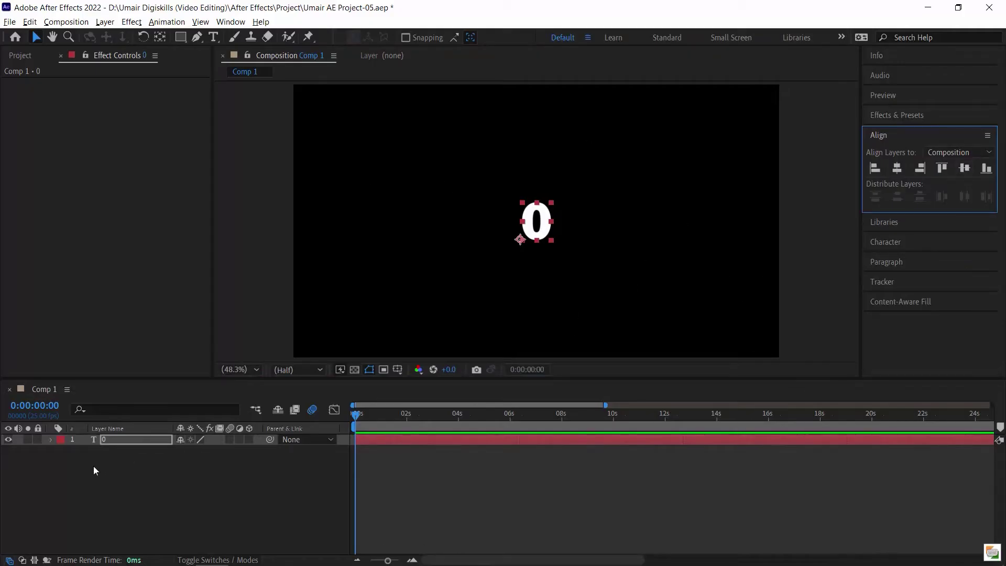
# Step: Find the Slider Control effect by searching for slider and apply it to the 0 text layer
pyautogui.click(121, 440)
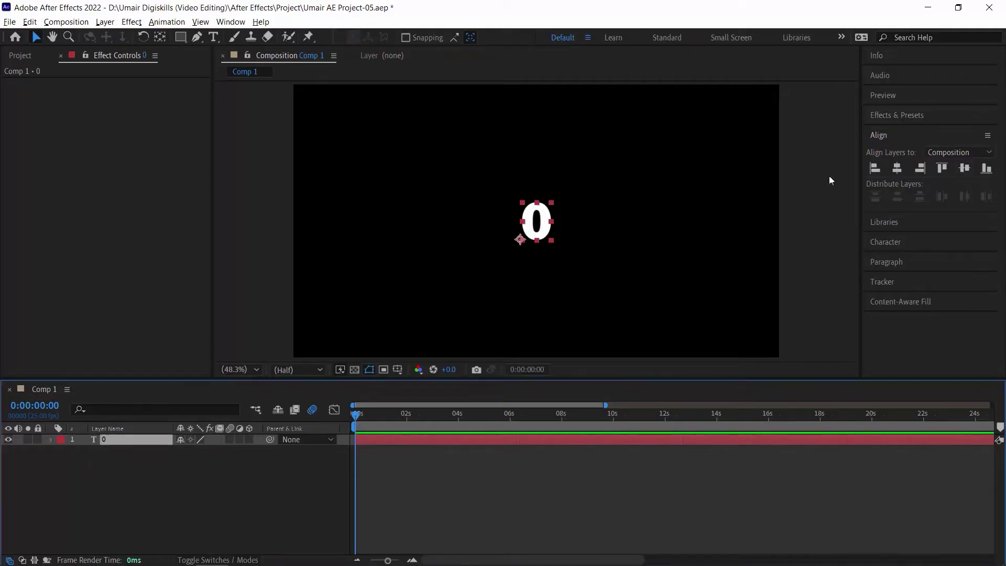
pyautogui.click(909, 135)
pyautogui.click(912, 117)
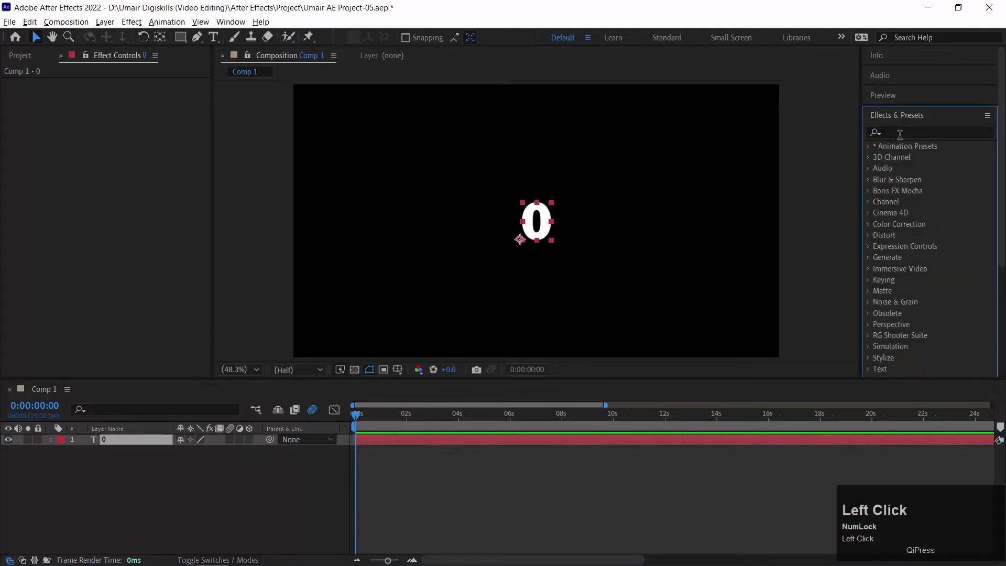
pyautogui.click(900, 134)
pyautogui.write('slid')
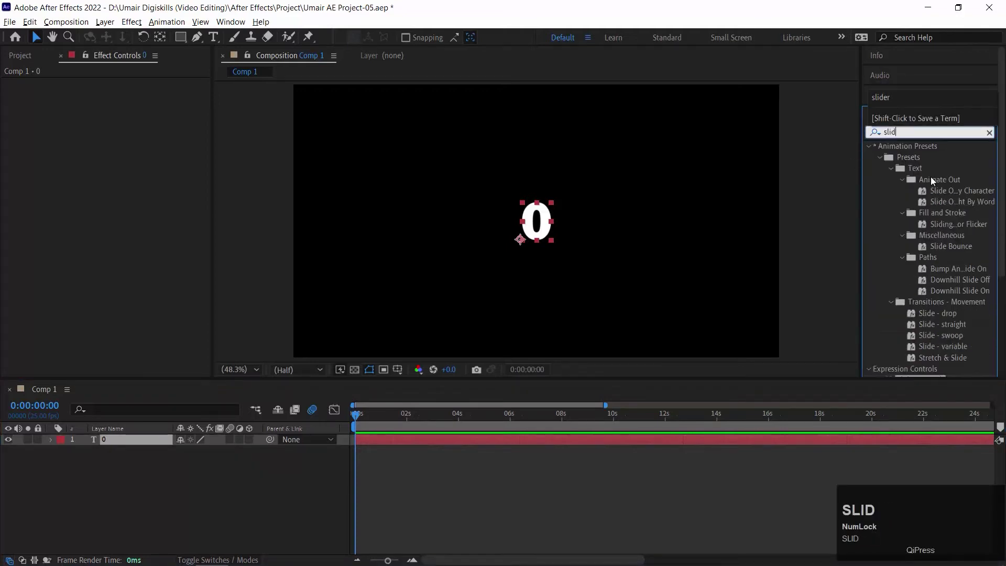
pyautogui.write('er')
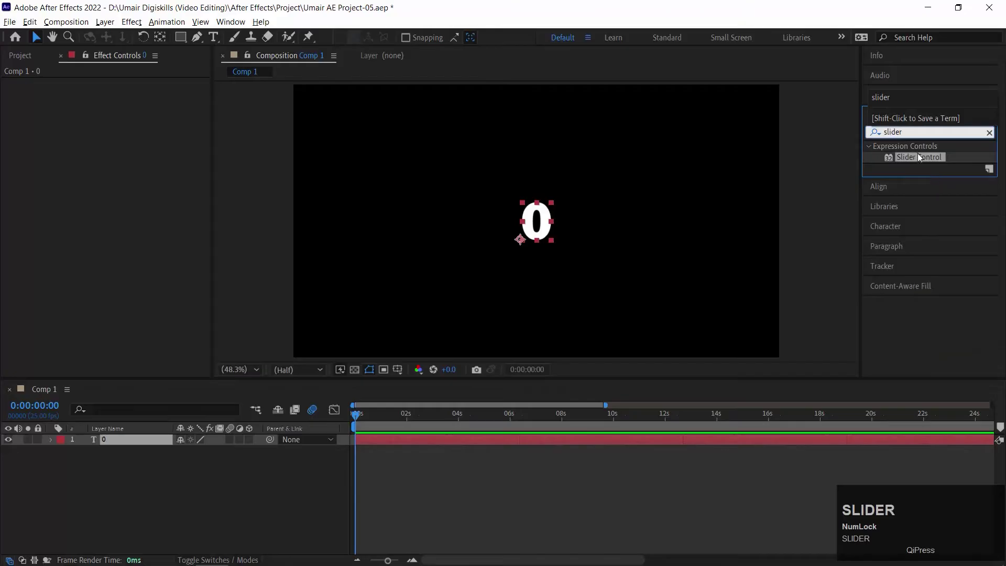
pyautogui.click(920, 159)
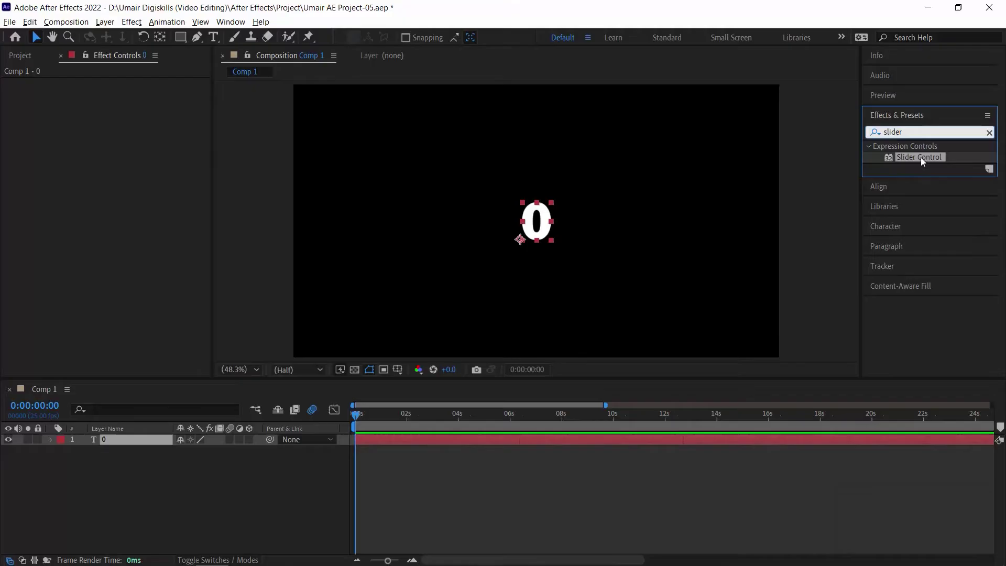
pyautogui.doubleClick(921, 157)
# Step: Reveal the text layer's properties and enable an expression on Source Text
pyautogui.click(49, 442)
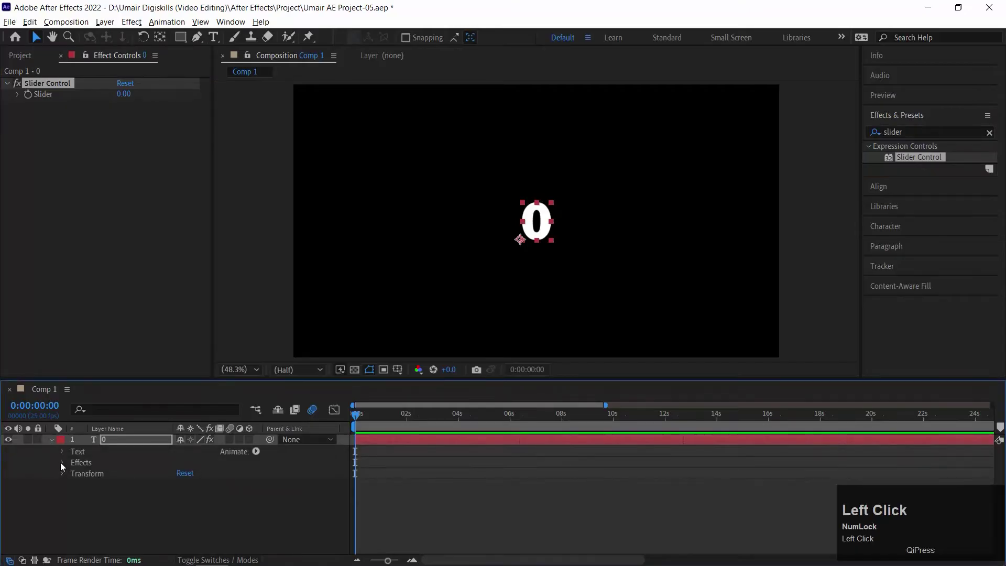
pyautogui.click(62, 462)
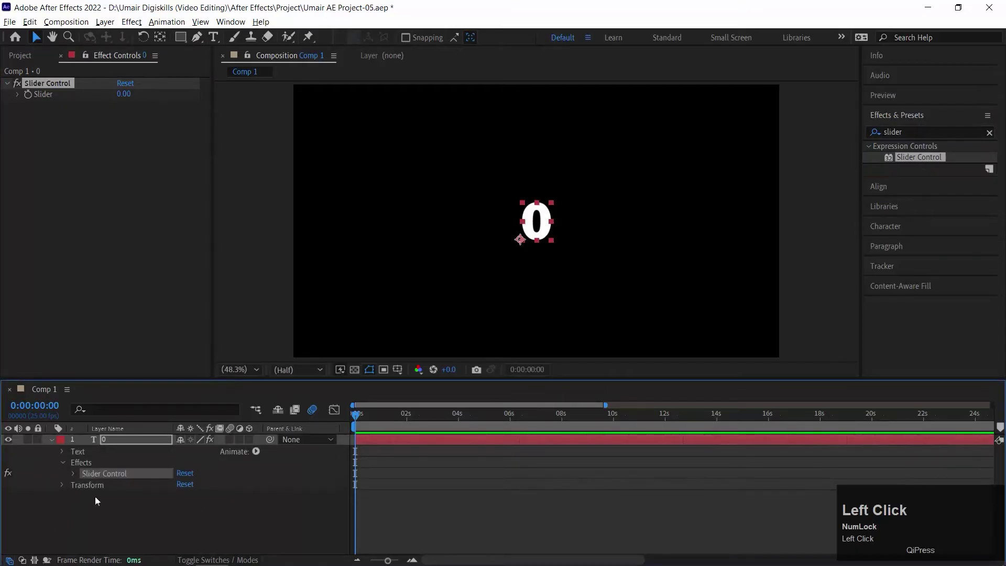
pyautogui.click(73, 476)
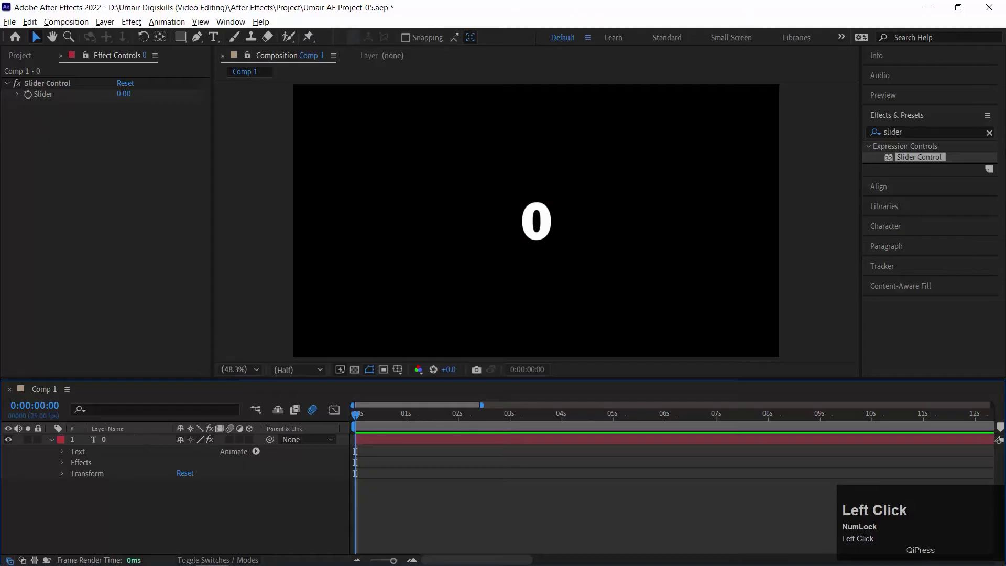
pyautogui.click(62, 452)
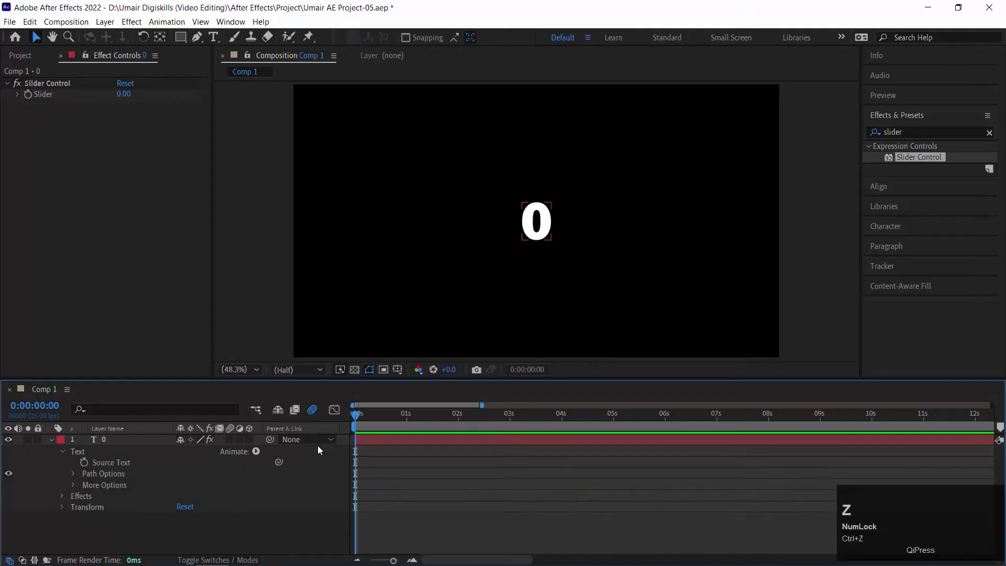
pyautogui.keyDown('alt'); pyautogui.click(84, 463); pyautogui.keyUp('alt')
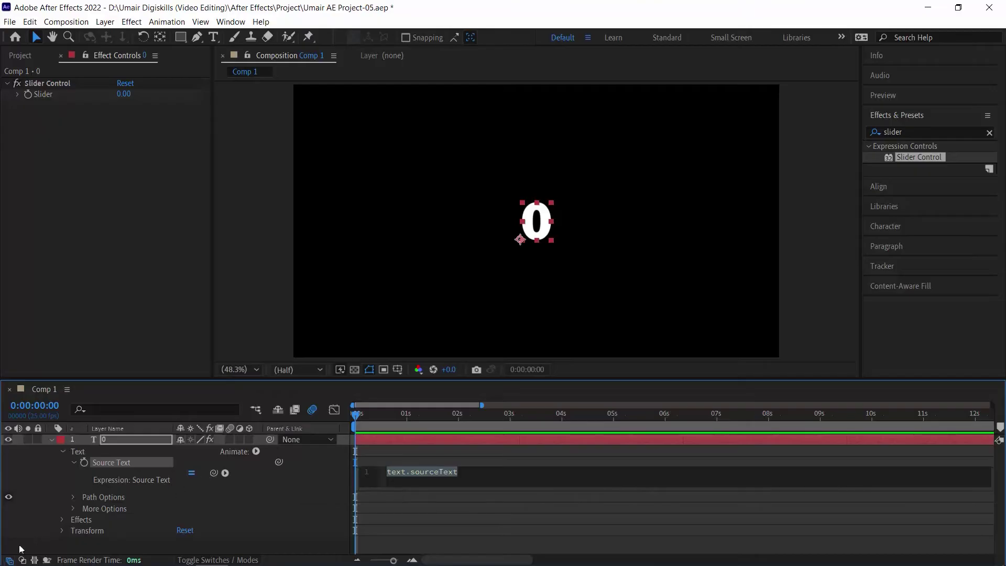
# Step: Link the Source Text expression to the Slider property of the layer's Slider Control effect using the pick whip
pyautogui.click(97, 521)
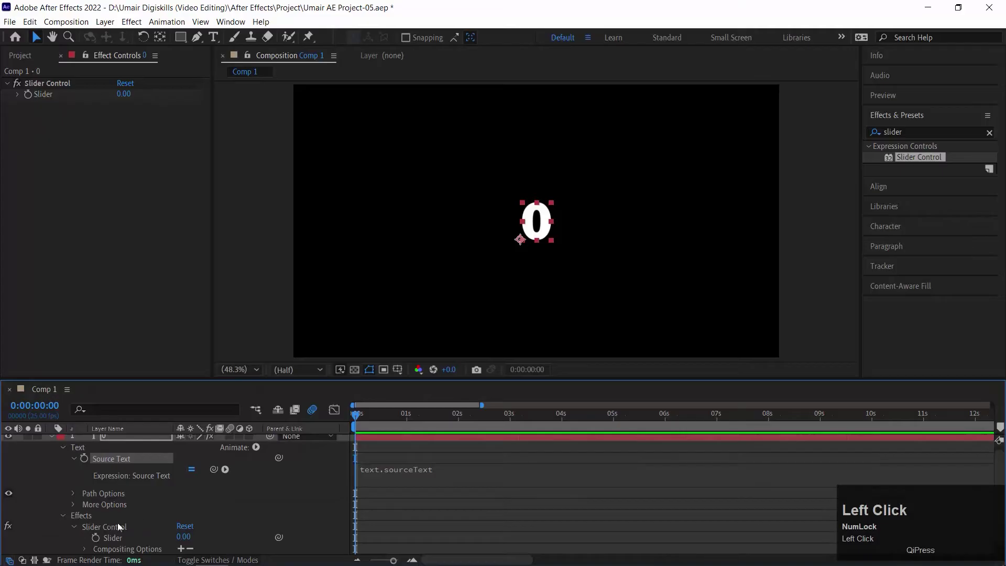
pyautogui.moveTo(213, 469); pyautogui.dragTo(177, 500)
pyautogui.moveTo(133, 528); pyautogui.dragTo(114, 539)
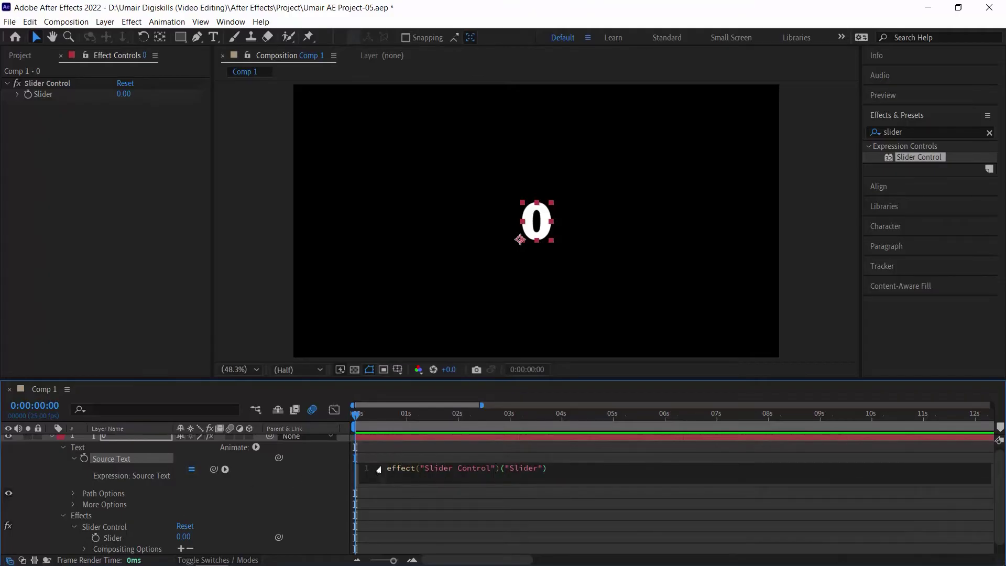
pyautogui.moveTo(387, 468); pyautogui.dragTo(547, 468)
pyautogui.click(370, 417)
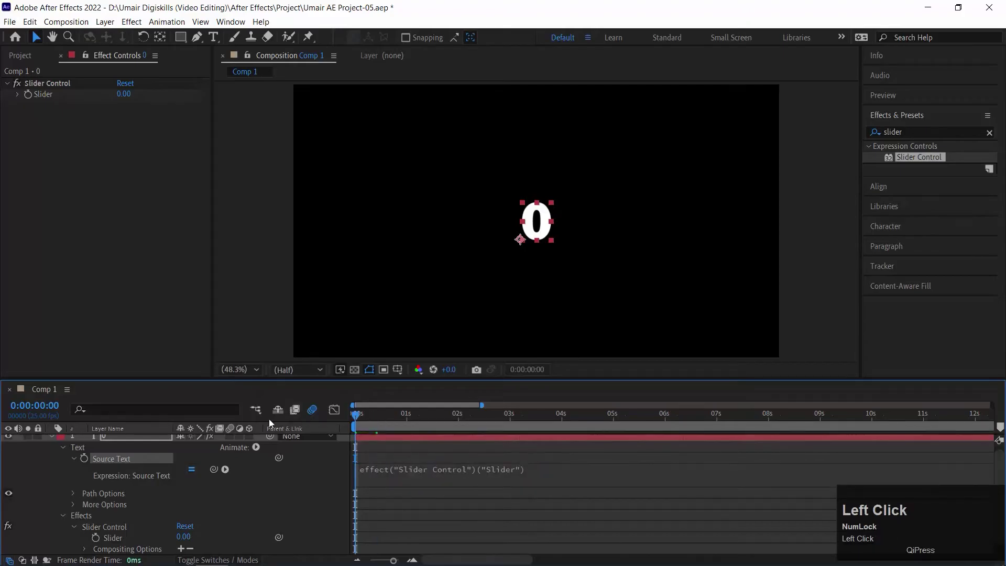
# Step: Keyframe the Slider at 0 at the start of the composition and at 10 at the 10-second mark
pyautogui.click(96, 537)
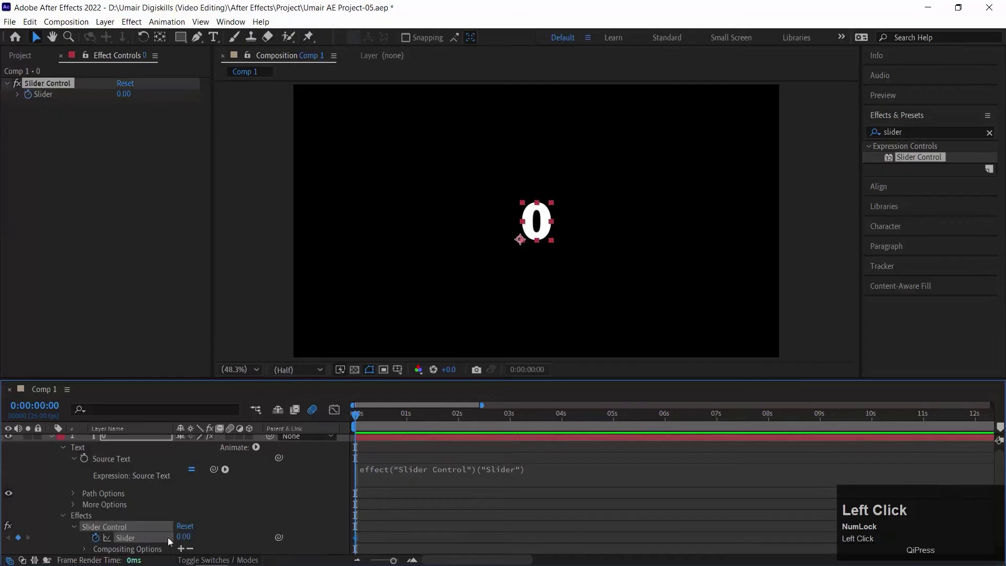
pyautogui.moveTo(371, 416); pyautogui.dragTo(873, 441)
pyautogui.click(191, 530)
pyautogui.write('10')
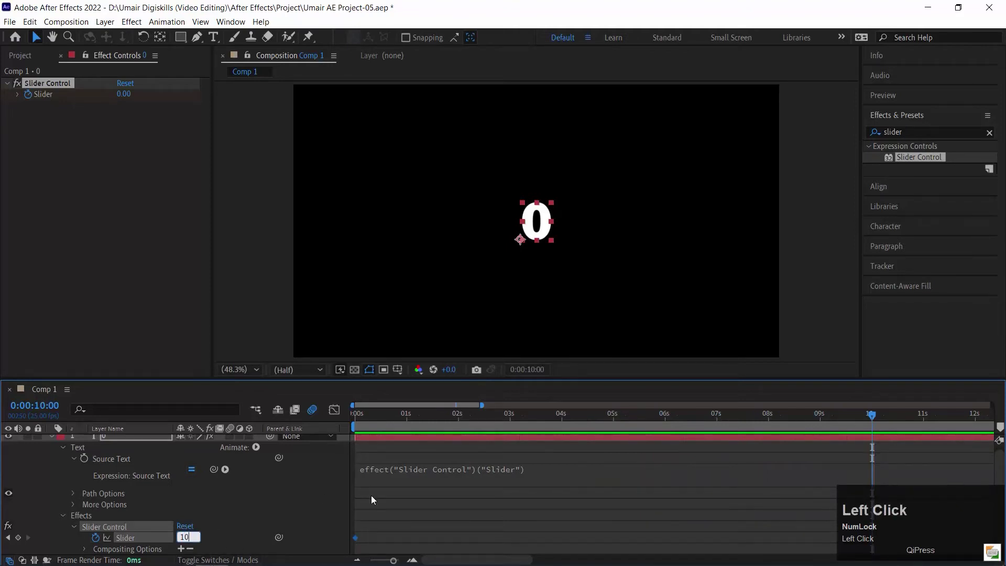
pyautogui.click(372, 495)
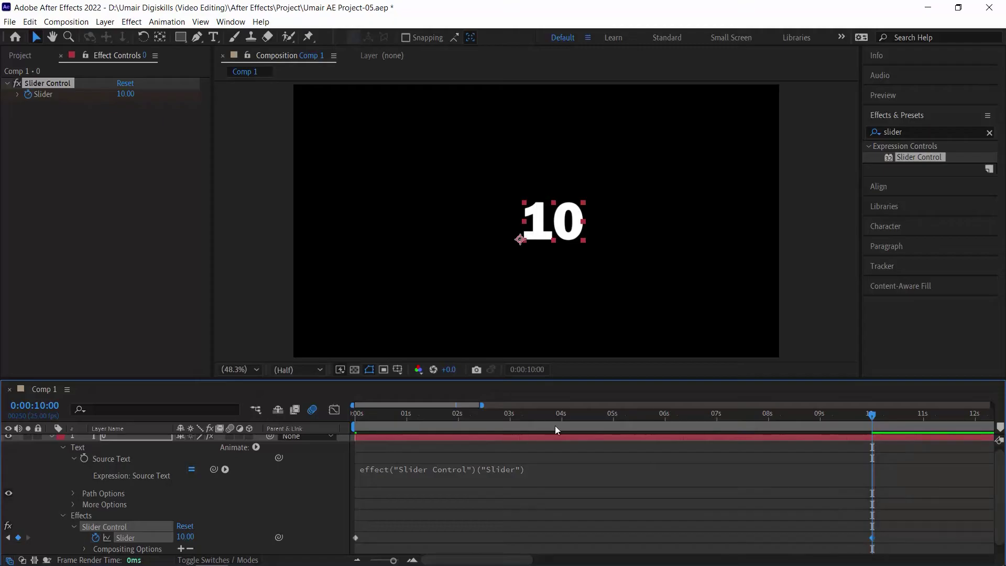
# Step: Play back the counter animation from the start and check the Slider value at its 10-second keyframe
pyautogui.click(356, 414)
pyautogui.press('space')
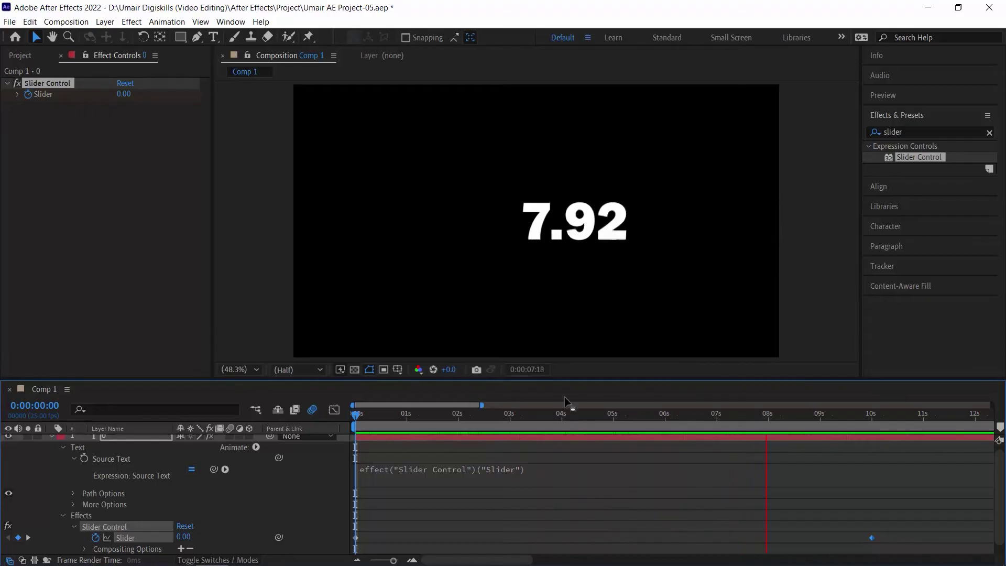
pyautogui.press('space')
pyautogui.moveTo(376, 411); pyautogui.dragTo(318, 427)
pyautogui.press('space')
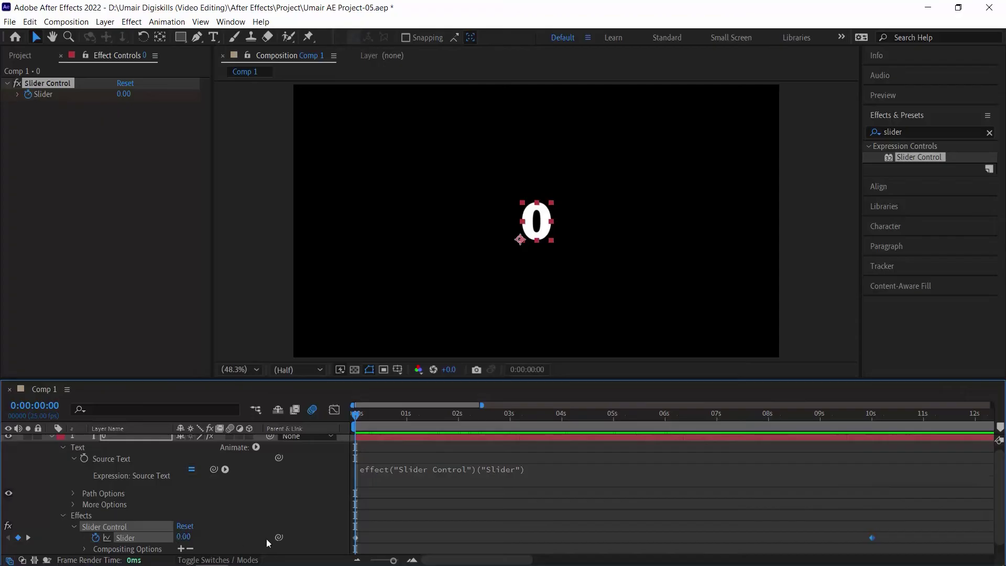
pyautogui.click(28, 538)
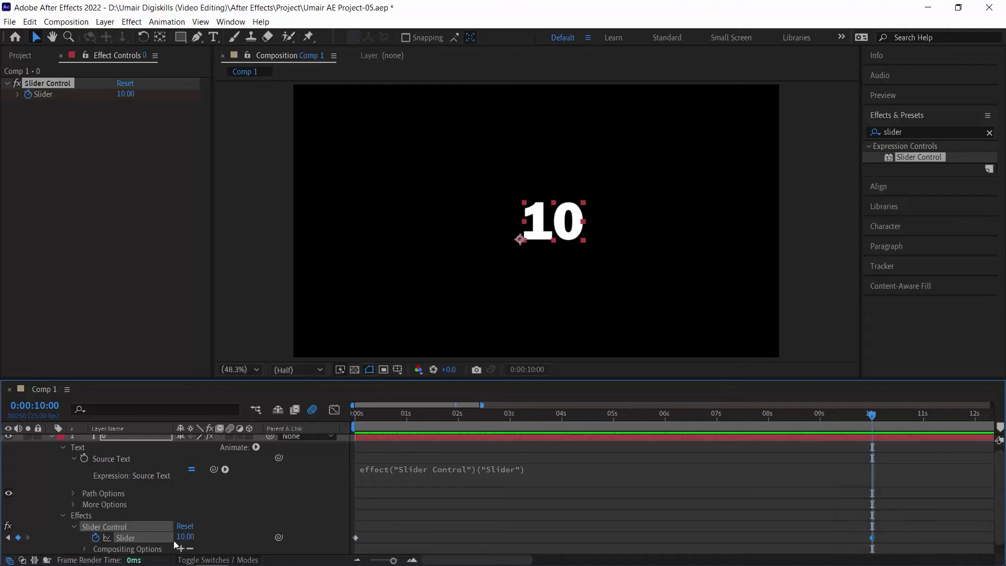
pyautogui.click(362, 416)
pyautogui.moveTo(369, 425); pyautogui.dragTo(157, 383)
pyautogui.press('space')
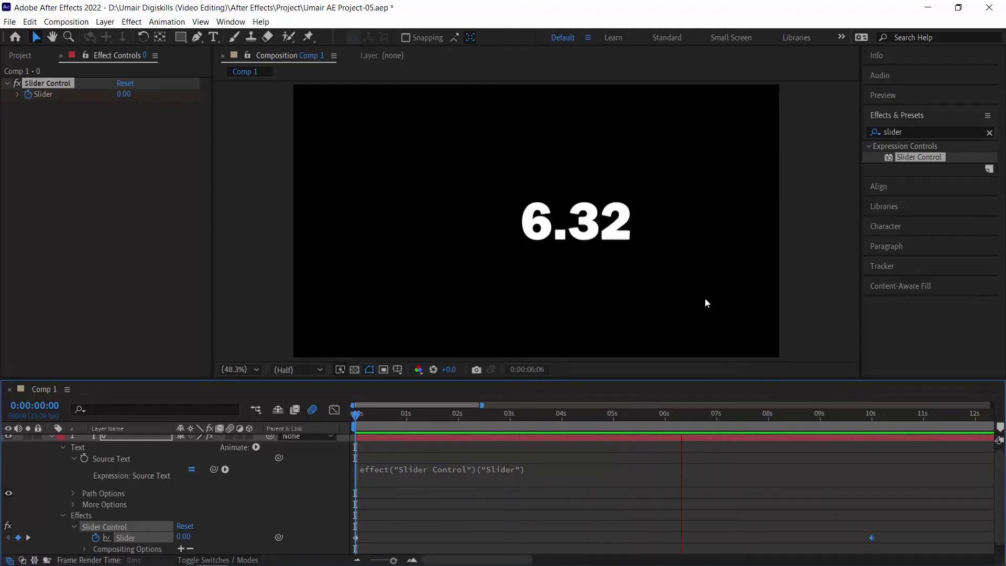
pyautogui.press('space')
pyautogui.moveTo(728, 416); pyautogui.dragTo(299, 427)
# Step: Append .value.toFixed(2) to the Source Text expression and preview the counter from the start
pyautogui.click(434, 476)
pyautogui.click(584, 477)
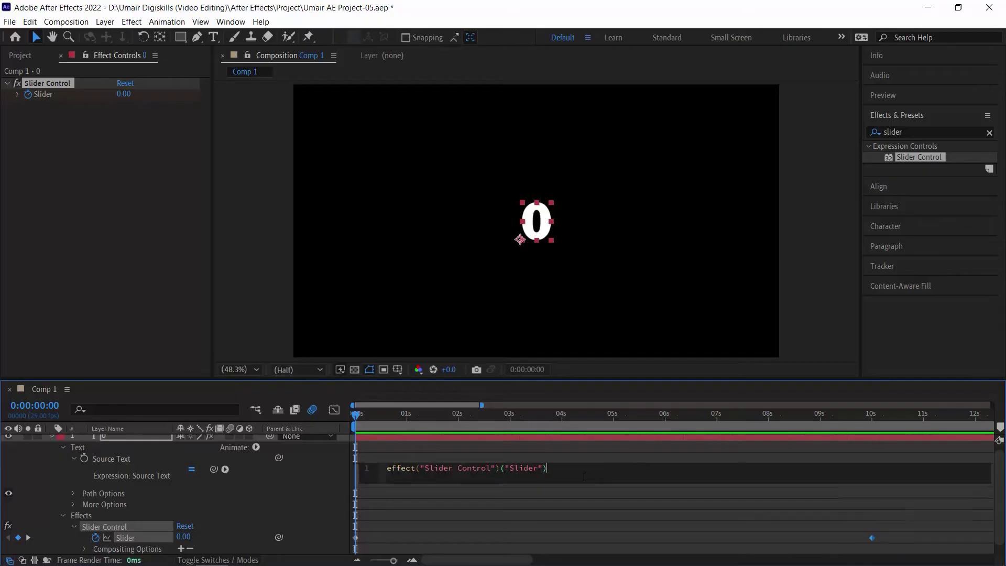
pyautogui.write('.value')
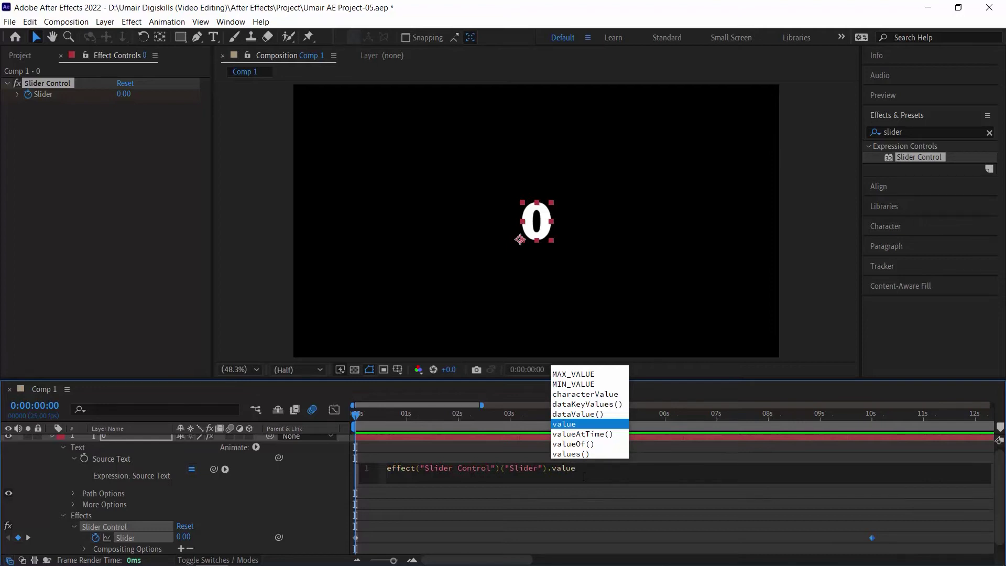
pyautogui.write('.to')
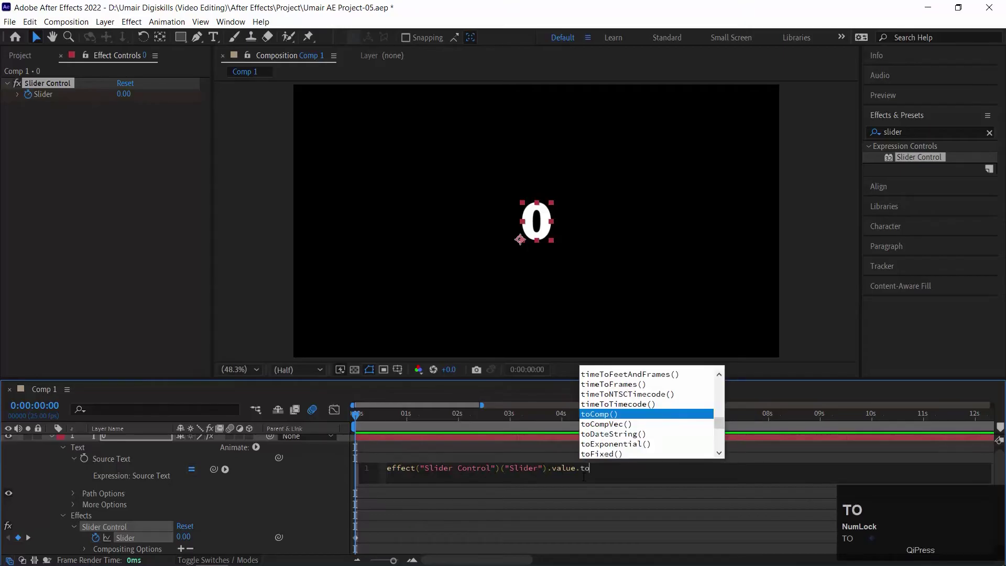
pyautogui.write('F')
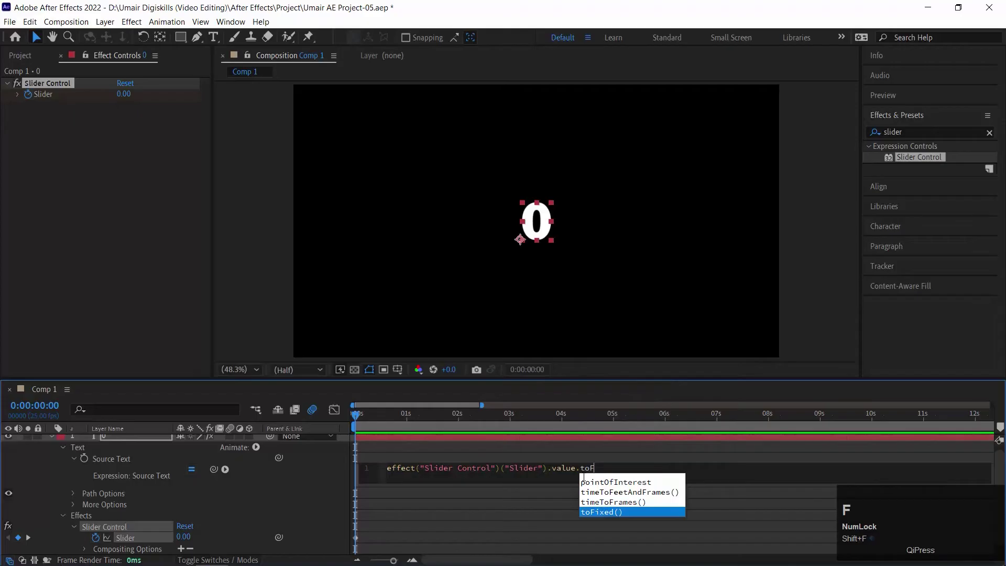
pyautogui.write('i')
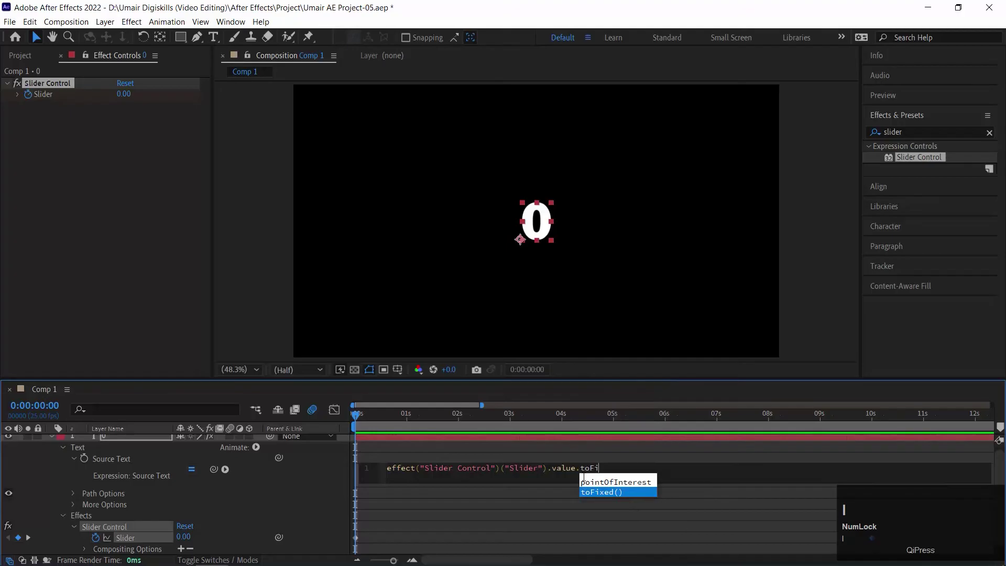
pyautogui.write('xed')
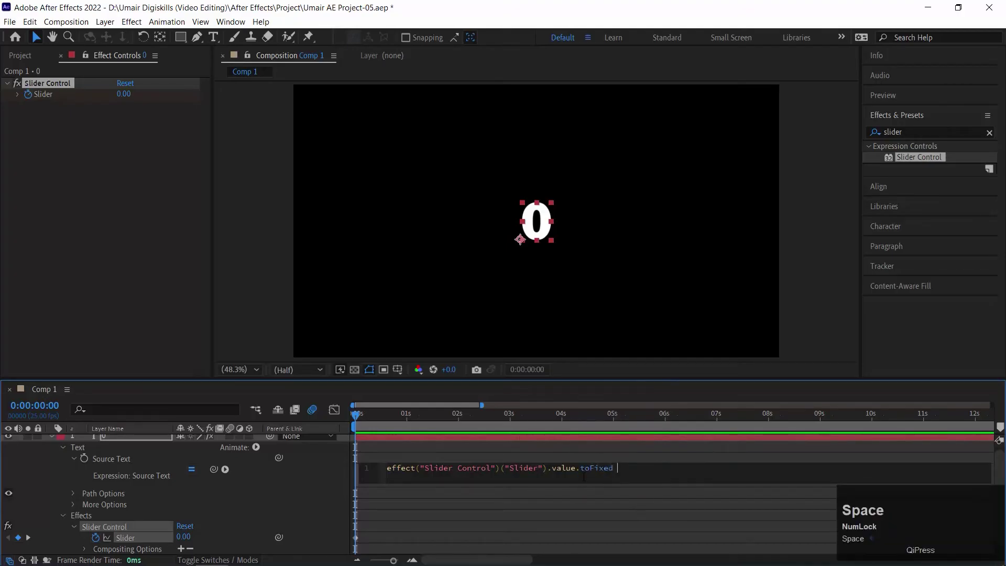
pyautogui.write(' (')
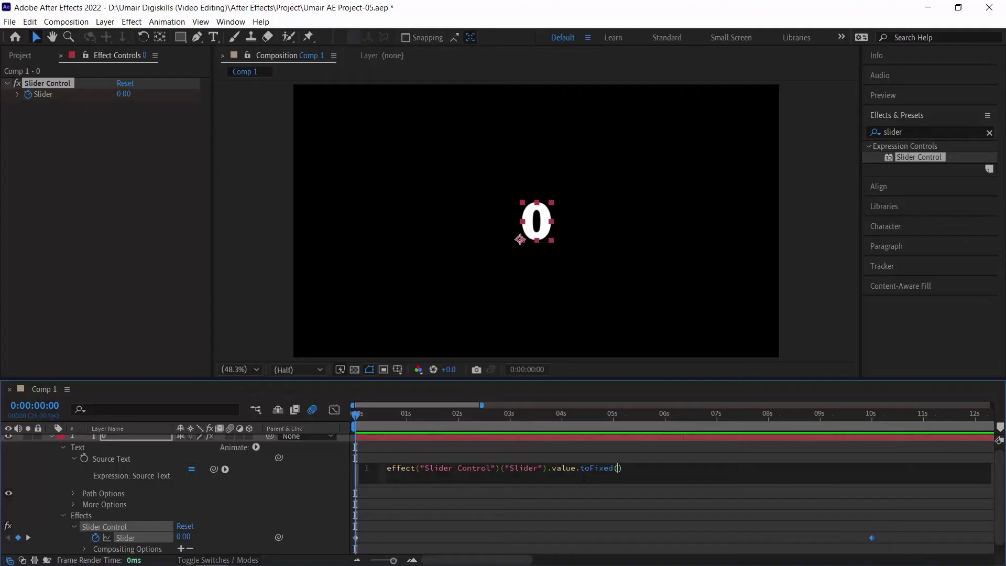
pyautogui.write('2')
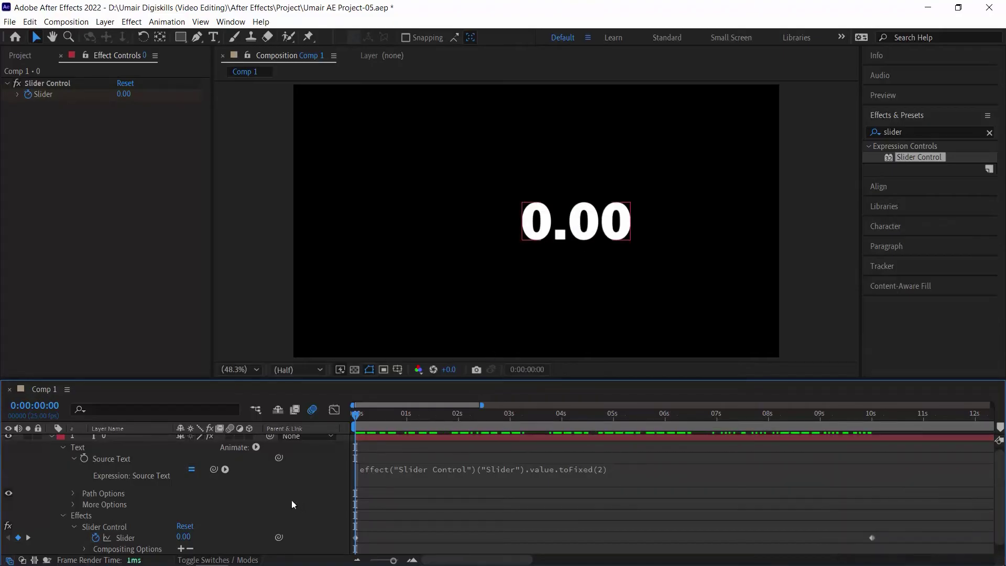
pyautogui.moveTo(401, 410); pyautogui.dragTo(282, 413)
pyautogui.press('space')
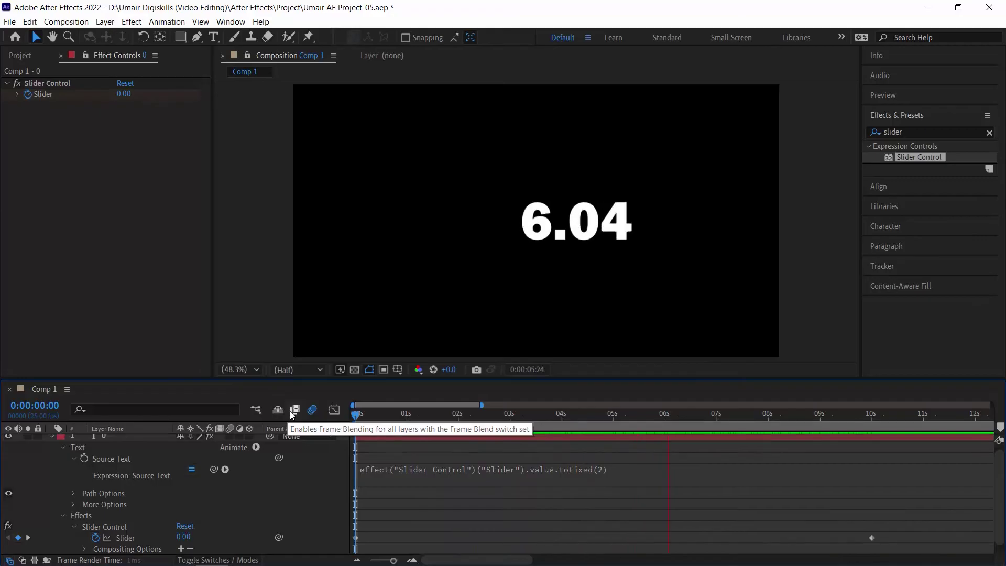
# Step: Set the toFixed argument in the Source Text expression to 1 so the counter shows one decimal
pyautogui.press('space')
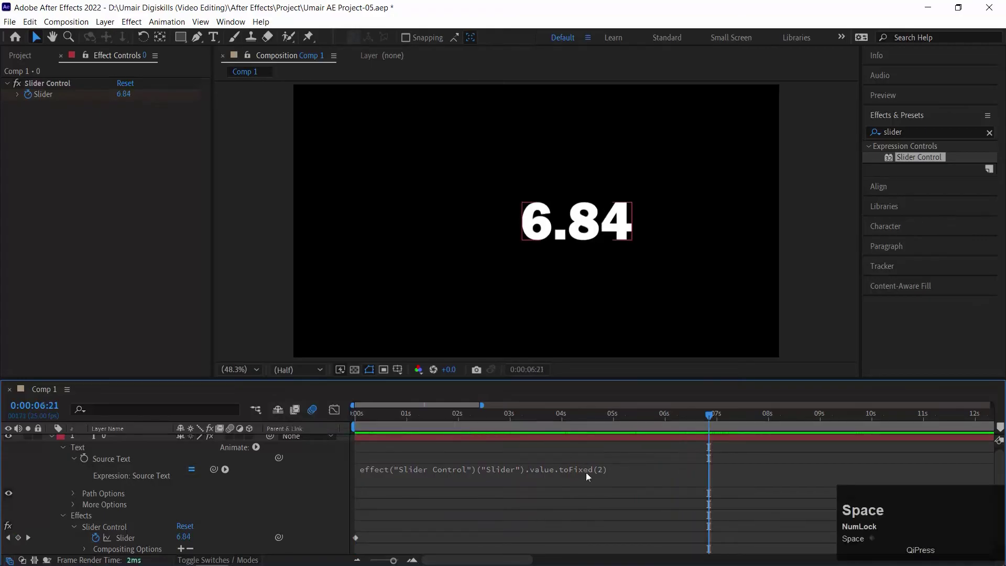
pyautogui.click(597, 472)
pyautogui.click(617, 468)
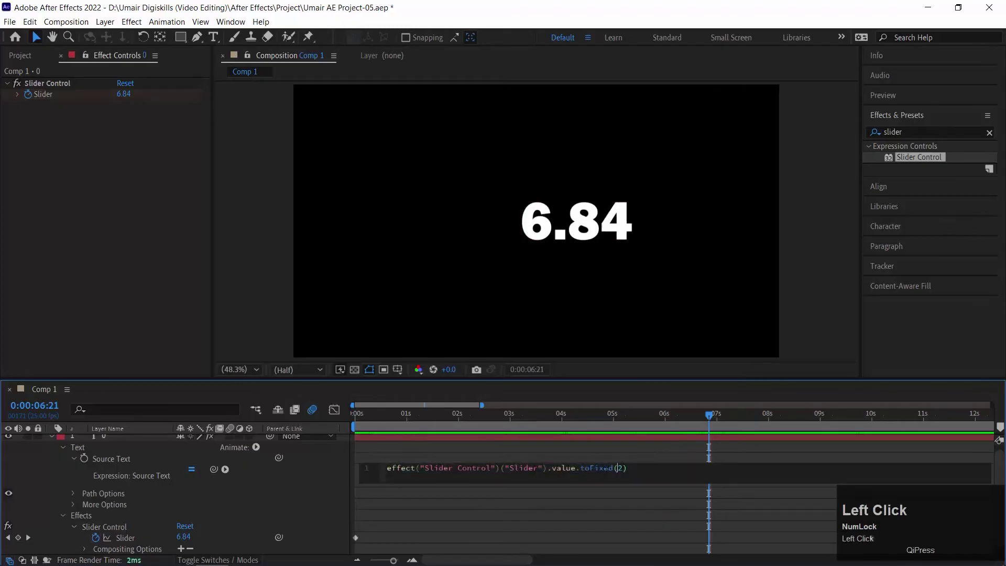
pyautogui.click(618, 468)
pyautogui.press('Right')
pyautogui.hotkey('shift', 'Left')
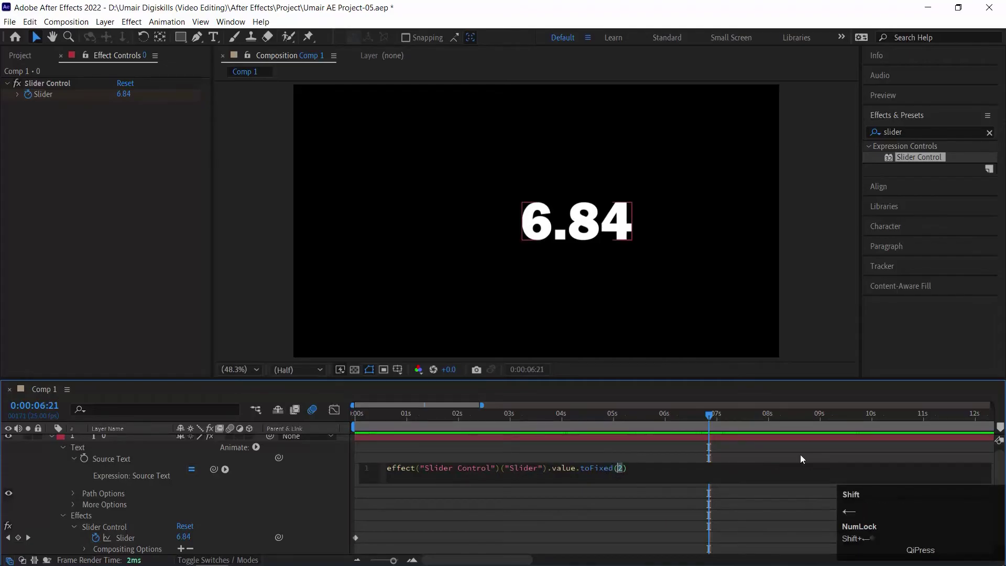
pyautogui.write('1')
pyautogui.click(627, 496)
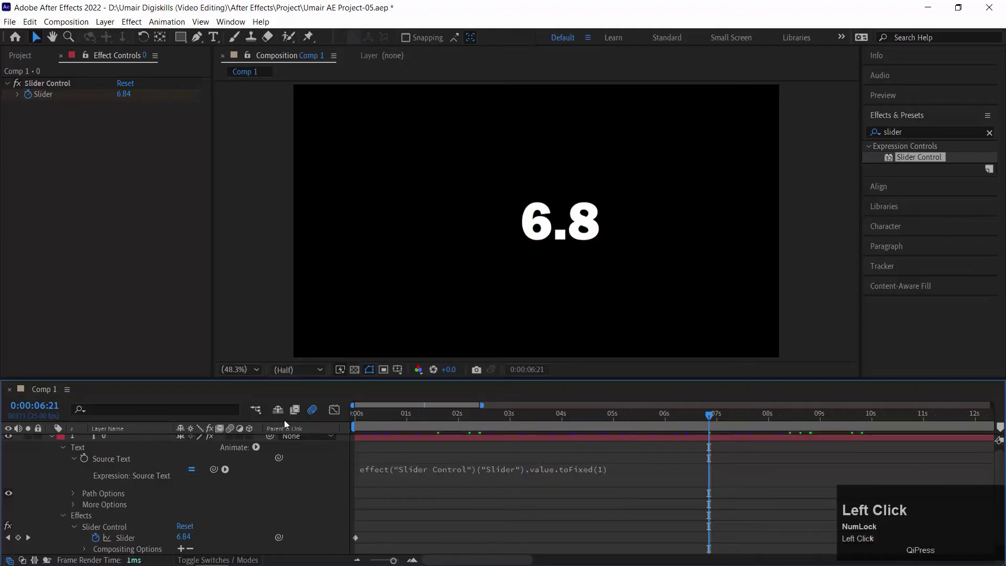
# Step: Play back the one-decimal counter from the start and scrub to around the 4-second mark
pyautogui.press('space')
pyautogui.click(452, 457)
pyautogui.press('space')
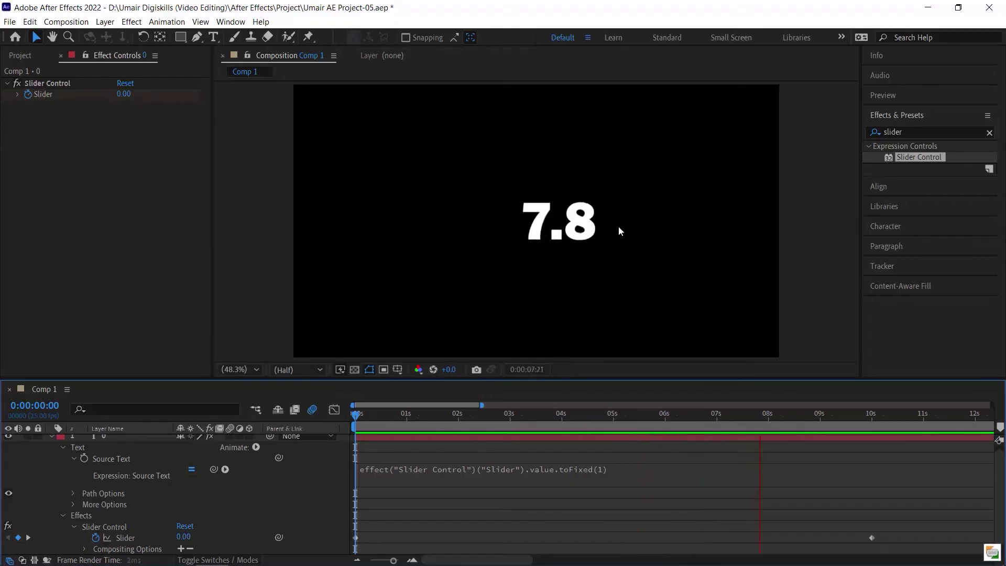
pyautogui.press('space')
pyautogui.click(605, 416)
pyautogui.click(586, 477)
pyautogui.moveTo(605, 437); pyautogui.dragTo(571, 438)
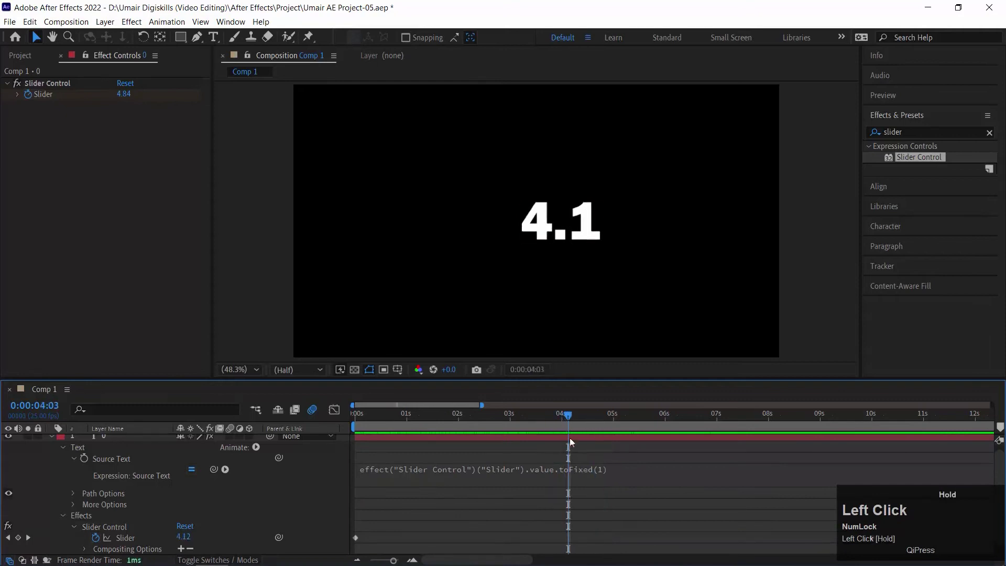
# Step: Set the toFixed argument in the Source Text expression to 0 and preview the whole-number counter from the start
pyautogui.click(602, 469)
pyautogui.write('0')
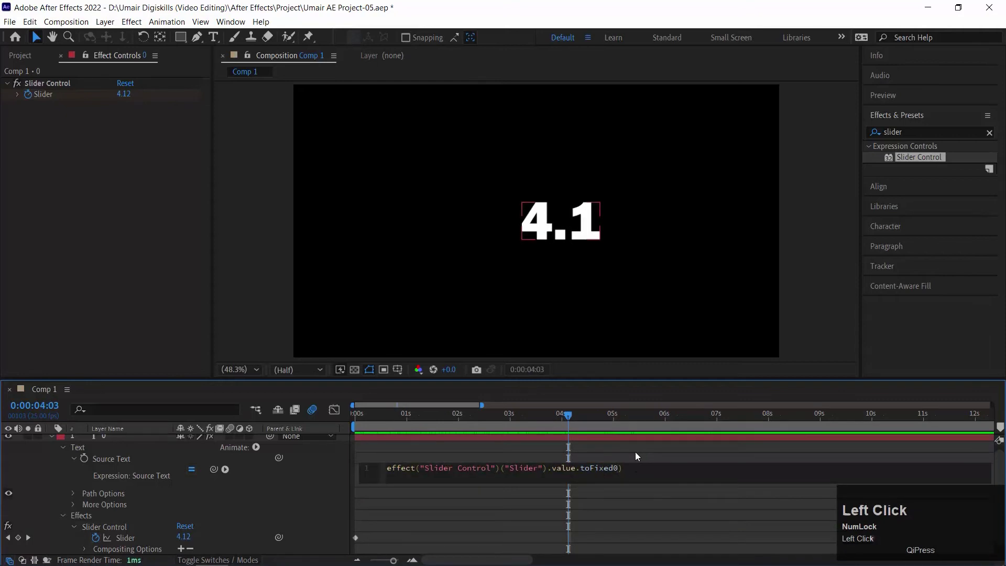
pyautogui.hotkey('ctrl', 'z')
pyautogui.hotkey('shift', 'Right')
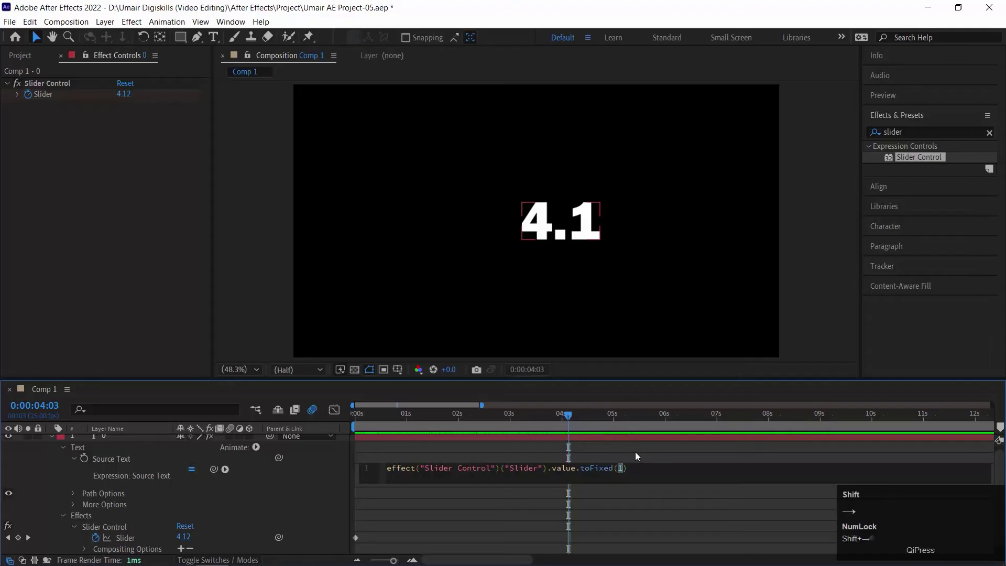
pyautogui.click(624, 493)
pyautogui.moveTo(539, 417); pyautogui.dragTo(330, 419)
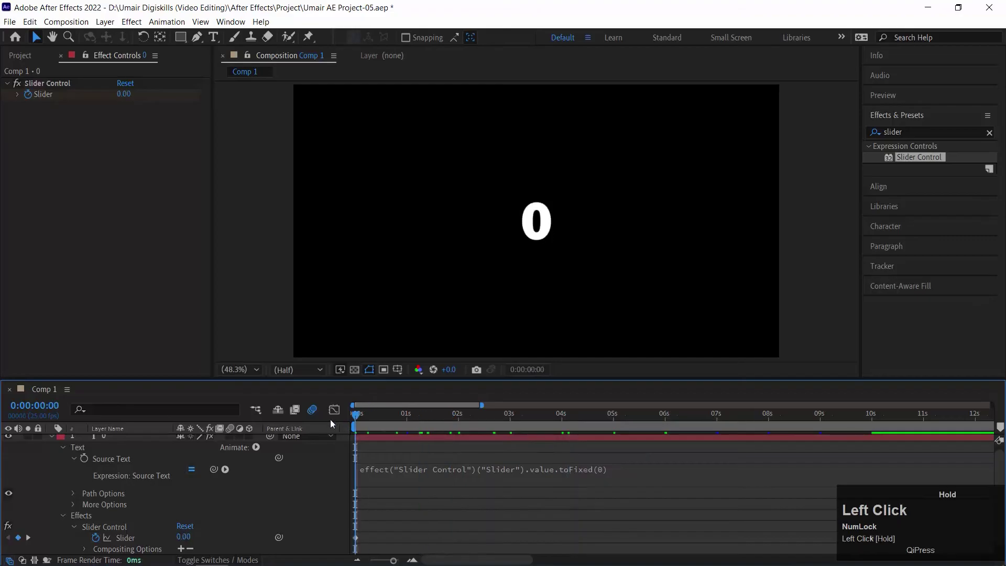
pyautogui.press('space')
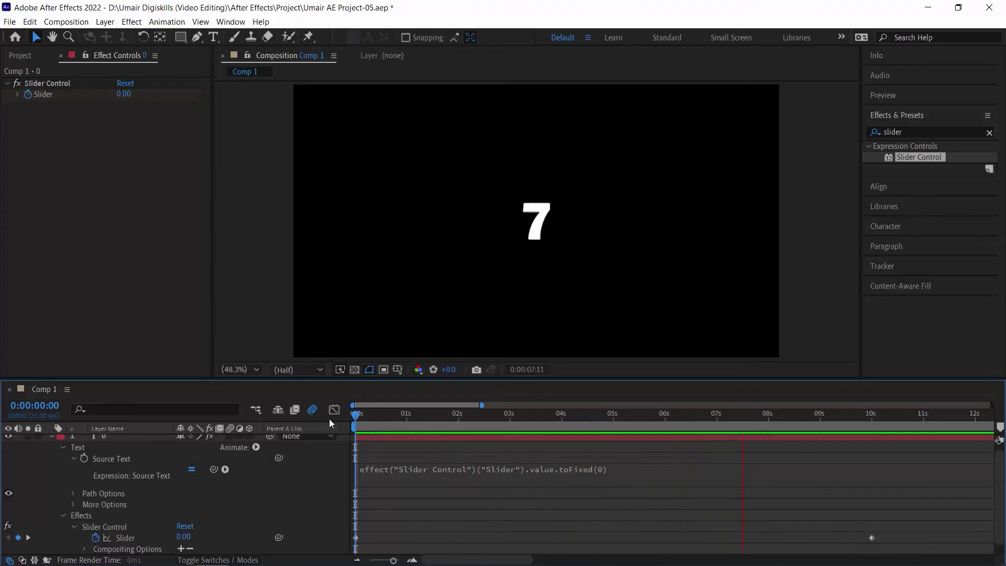
pyautogui.press('space')
# Step: Set the toFixed argument in the Source Text expression to 2 and preview the counter from near the start
pyautogui.click(590, 422)
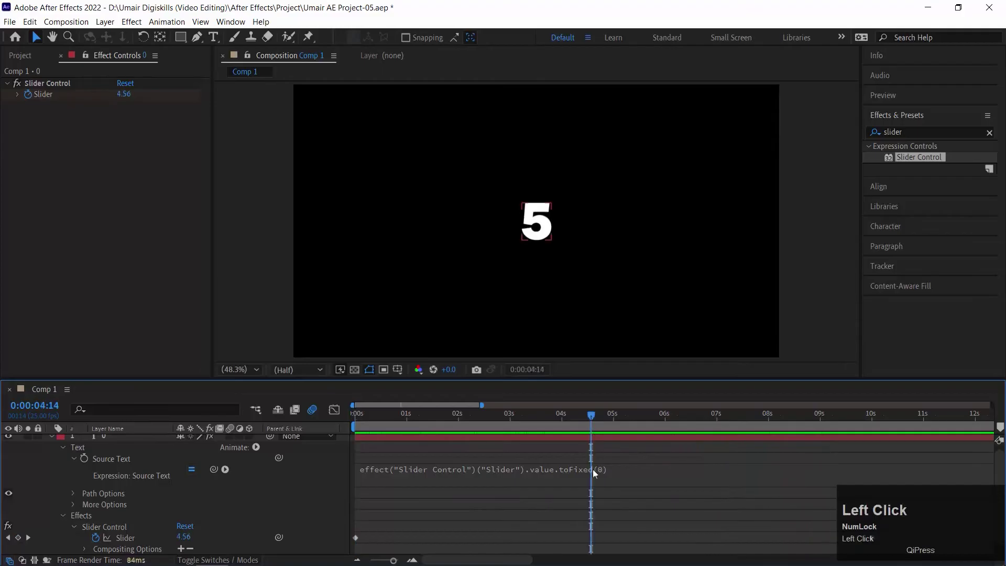
pyautogui.click(596, 468)
pyautogui.click(620, 468)
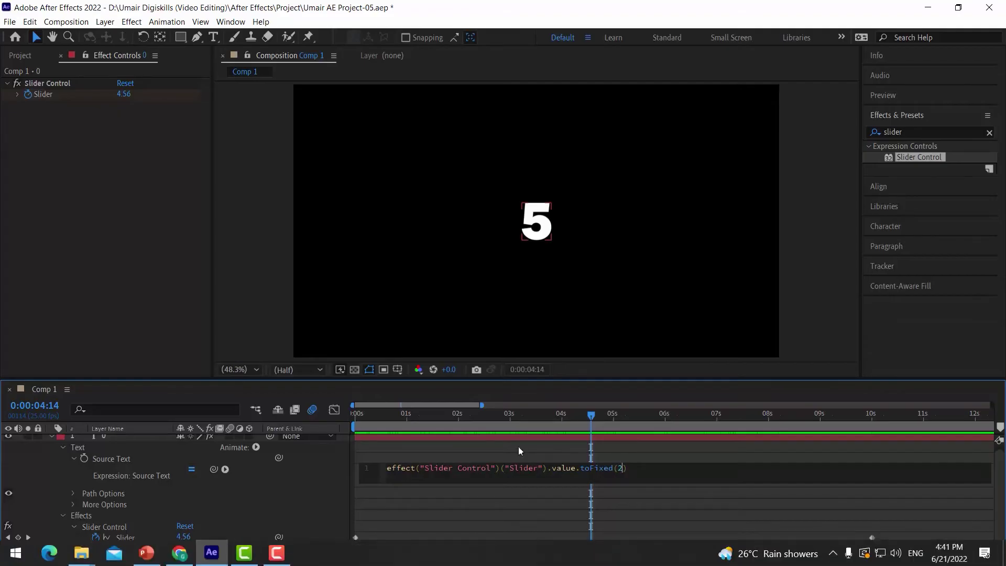
pyautogui.moveTo(387, 415); pyautogui.dragTo(370, 423)
pyautogui.press('space')
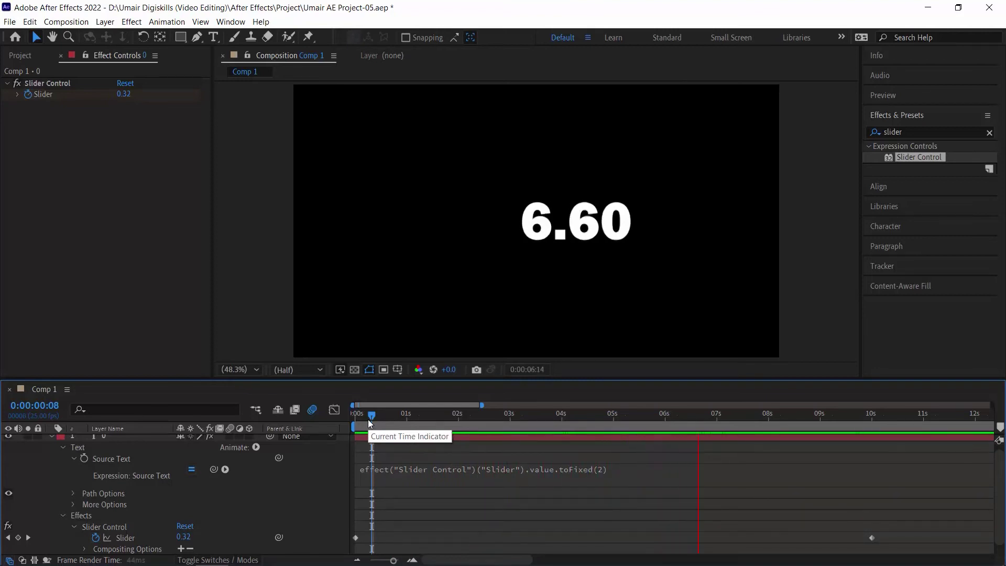
# Step: Append +"%" to the end of the Source Text expression so a percent sign follows the number
pyautogui.click(641, 470)
pyautogui.write('+')
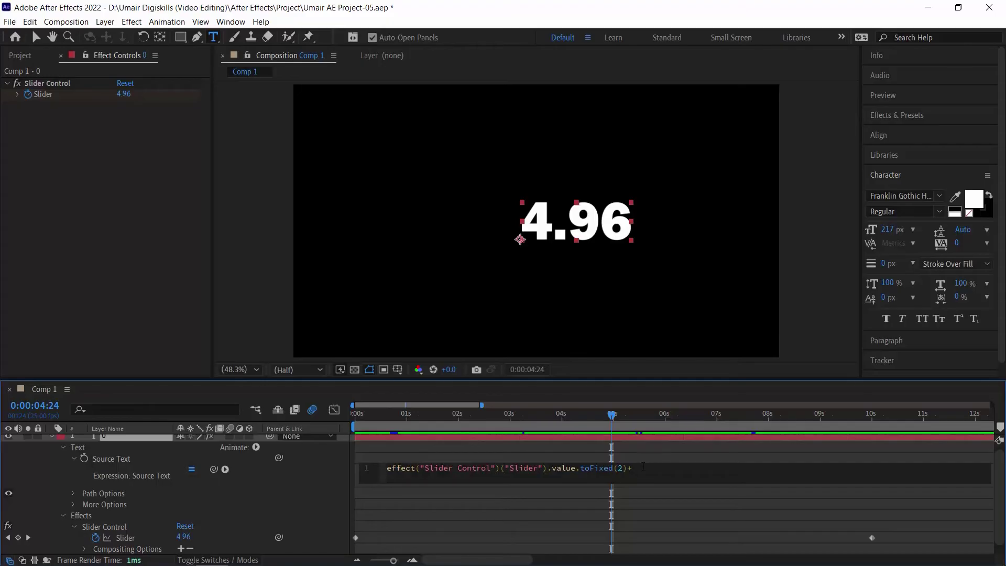
pyautogui.press('shift')
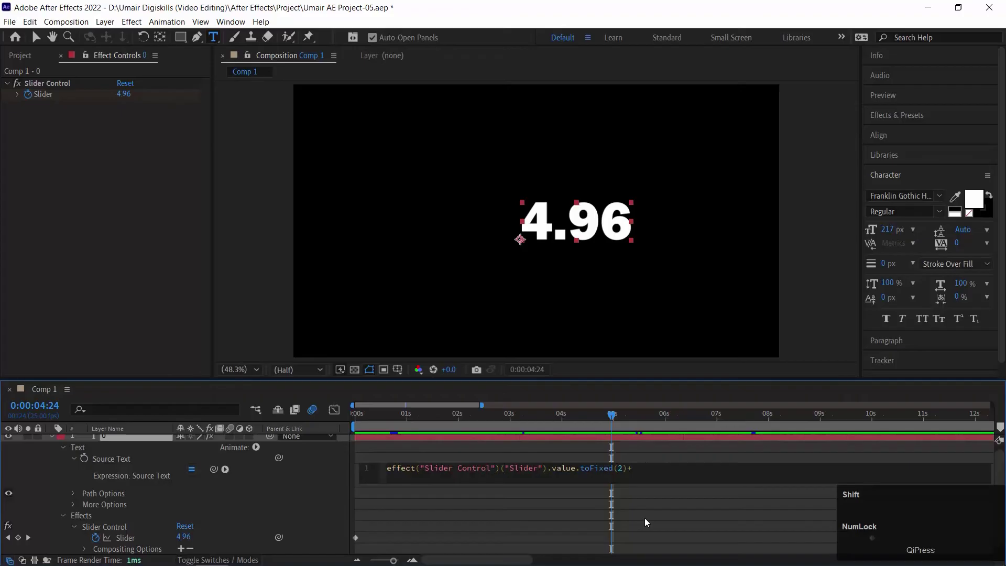
pyautogui.write('""')
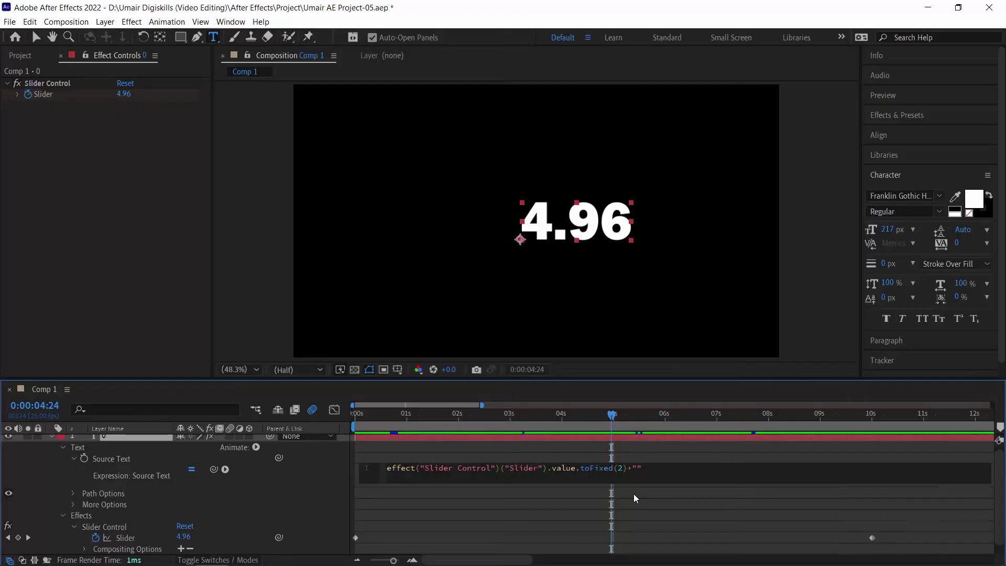
pyautogui.write('%')
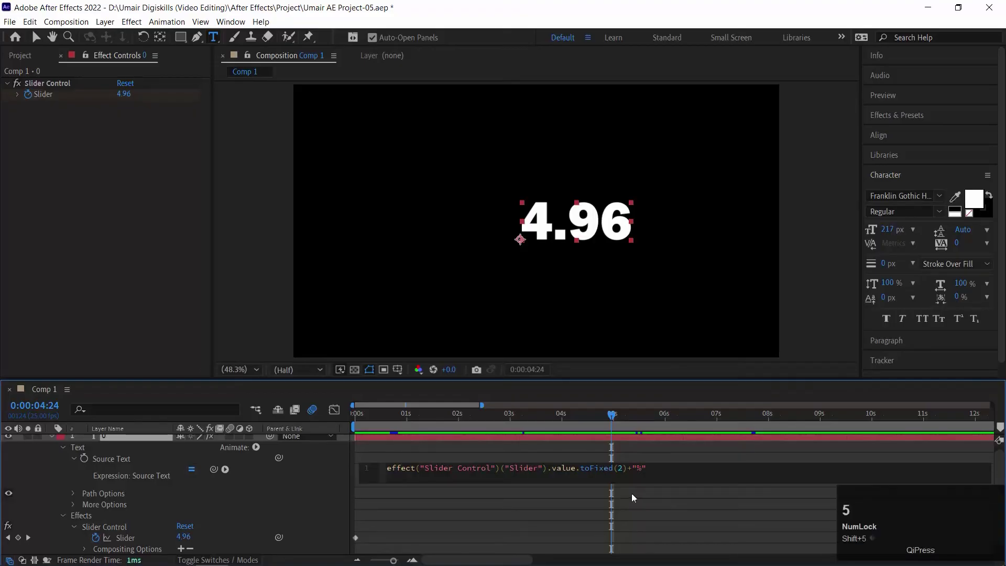
pyautogui.click(633, 493)
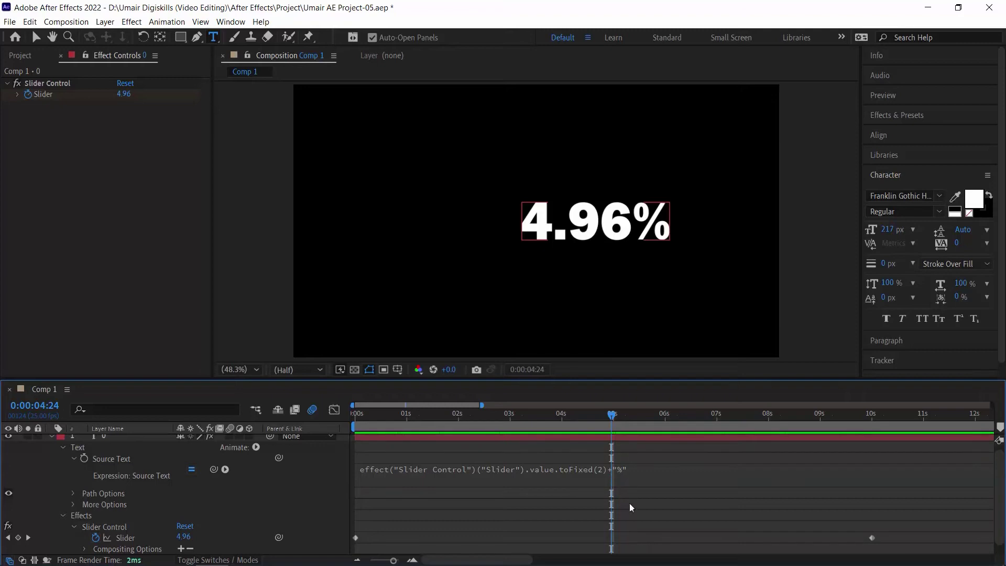
# Step: Insert two spaces before the percent sign inside the expression's quotes and scrub back to about 1:11
pyautogui.click(624, 482)
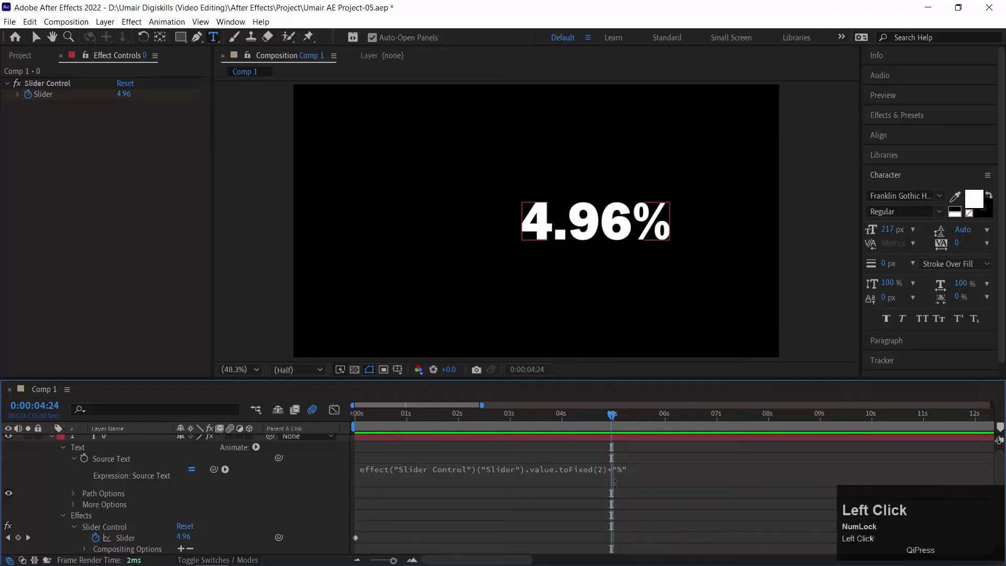
pyautogui.click(619, 470)
pyautogui.click(619, 470)
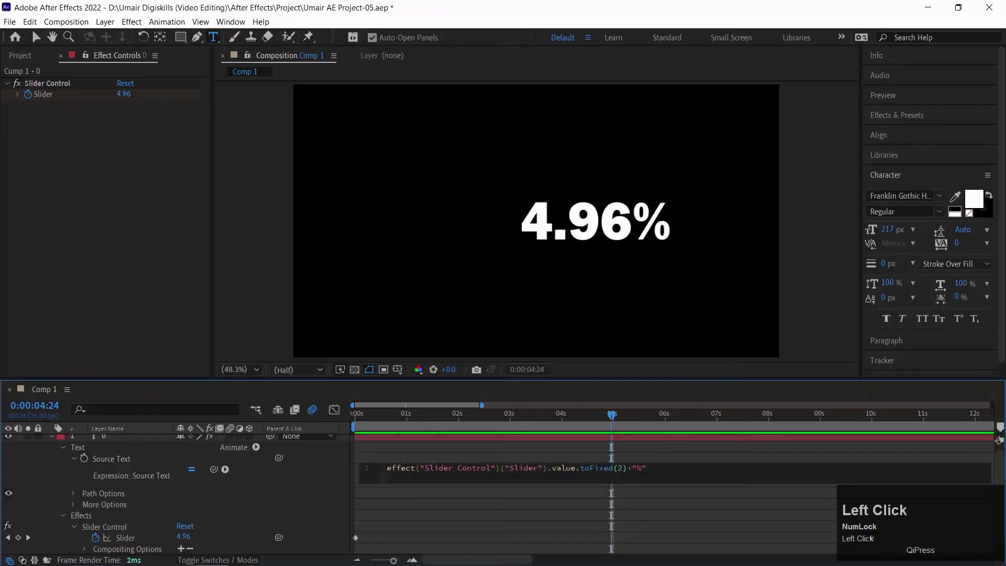
pyautogui.click(637, 468)
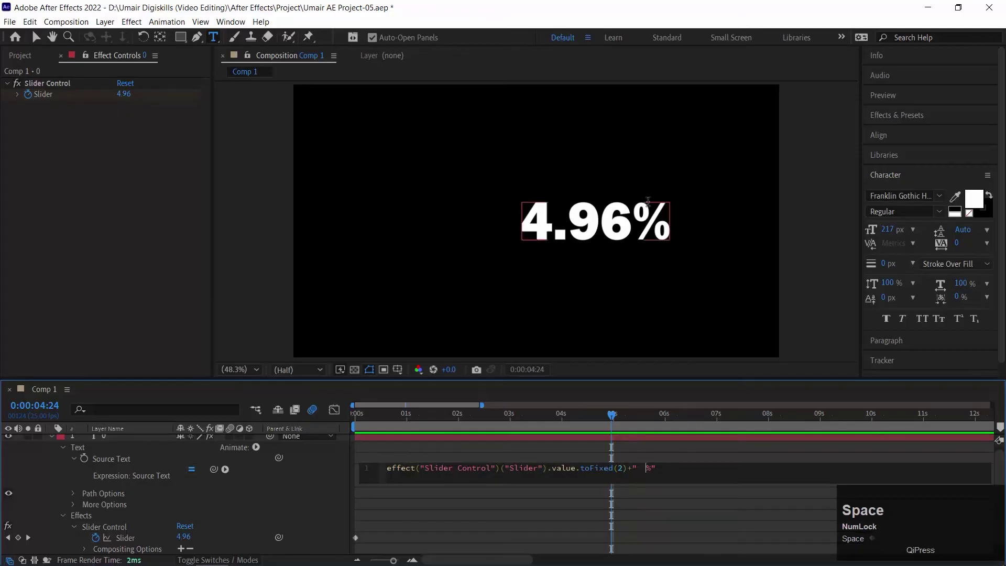
pyautogui.click(575, 497)
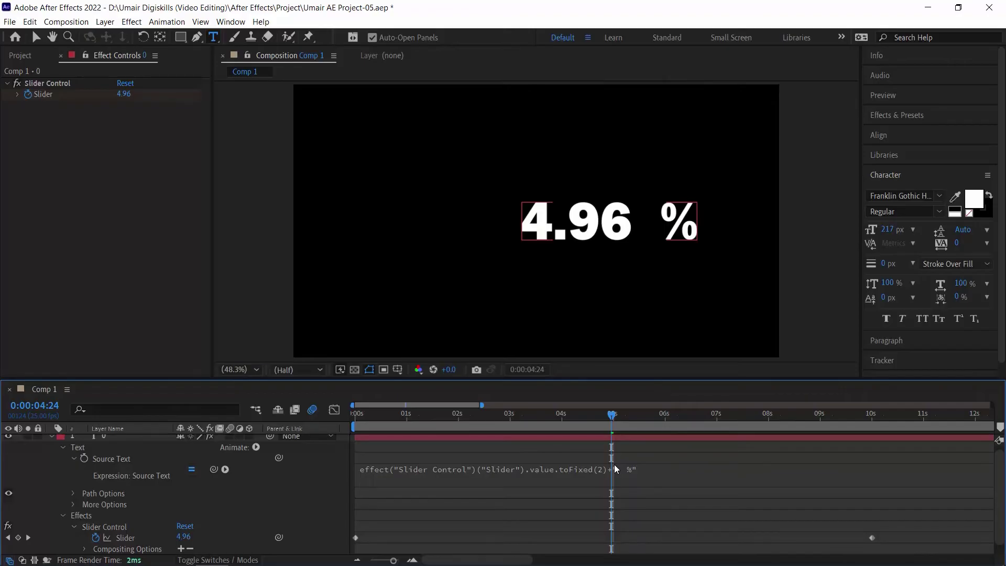
pyautogui.moveTo(574, 414); pyautogui.dragTo(429, 419)
# Step: Align the counter text layer to the horizontal center of the composition
pyautogui.press('v')
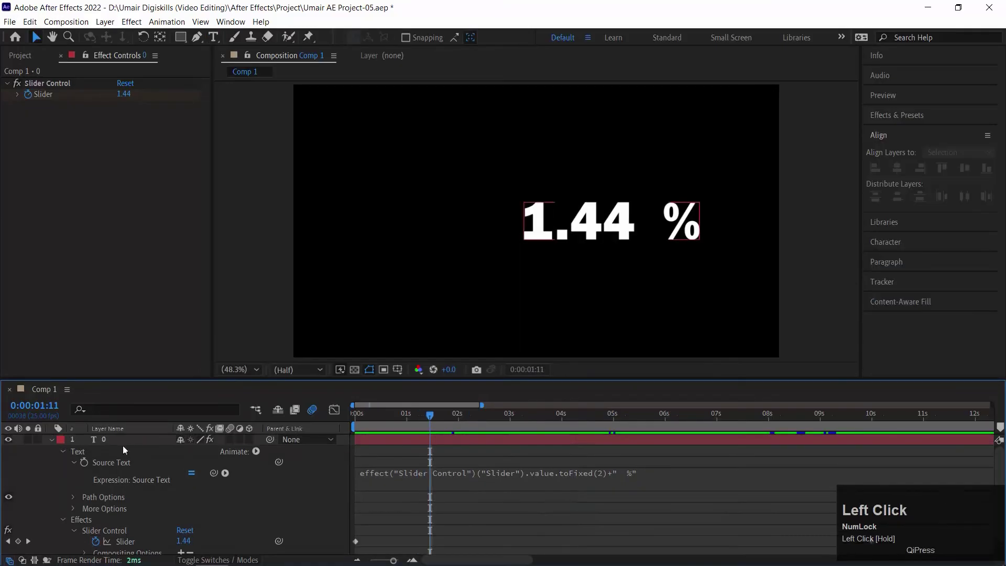
pyautogui.click(92, 438)
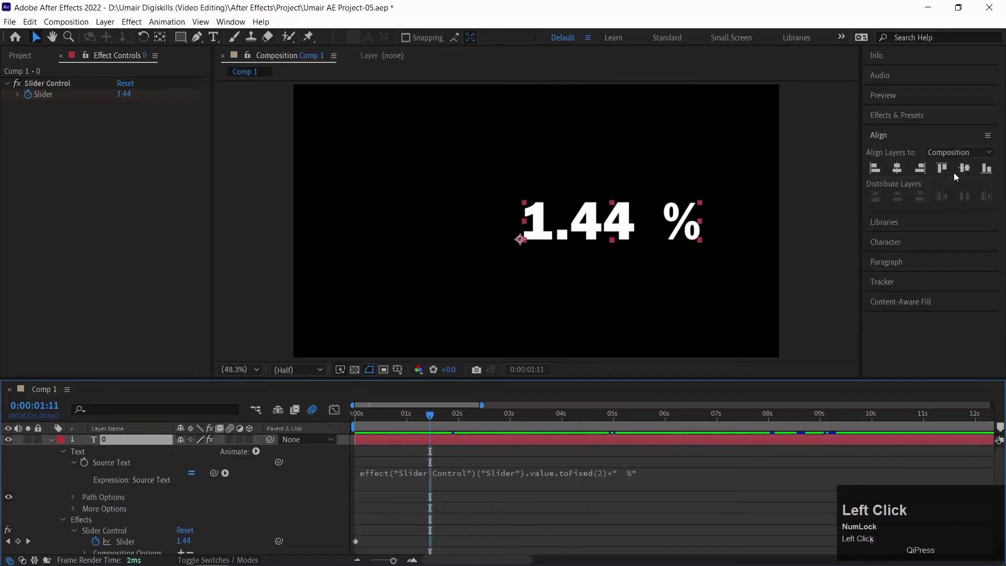
pyautogui.click(898, 167)
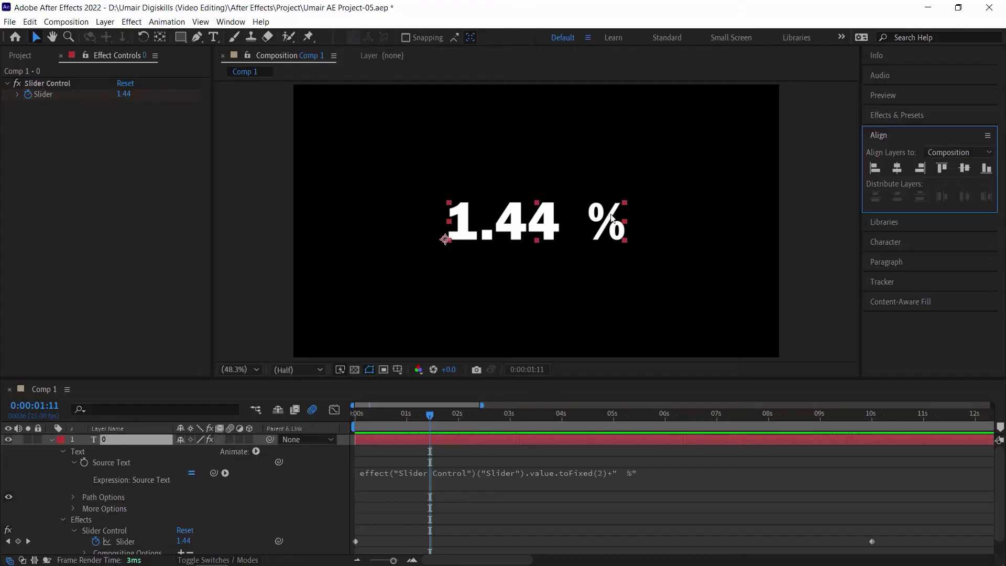
# Step: Reduce the gap before the percent sign in the expression to one space and recenter the text layer horizontally
pyautogui.click(624, 473)
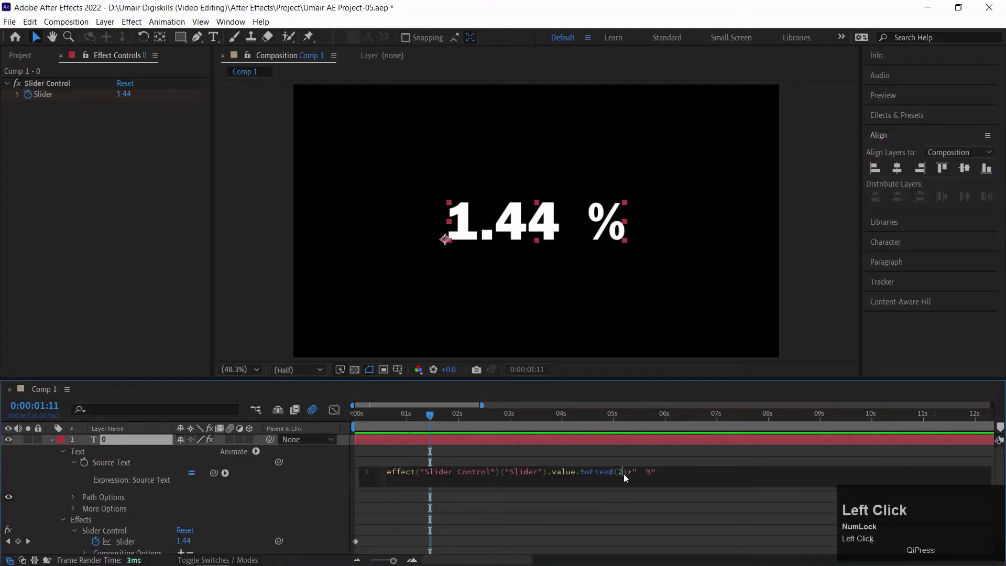
pyautogui.press('BackSpace')
pyautogui.click(610, 498)
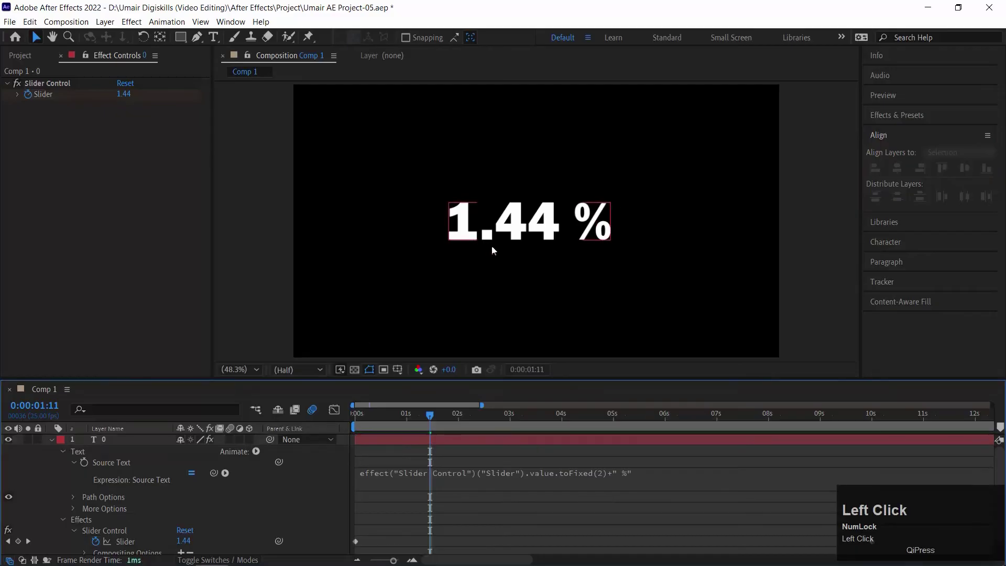
pyautogui.click(524, 223)
pyautogui.click(902, 168)
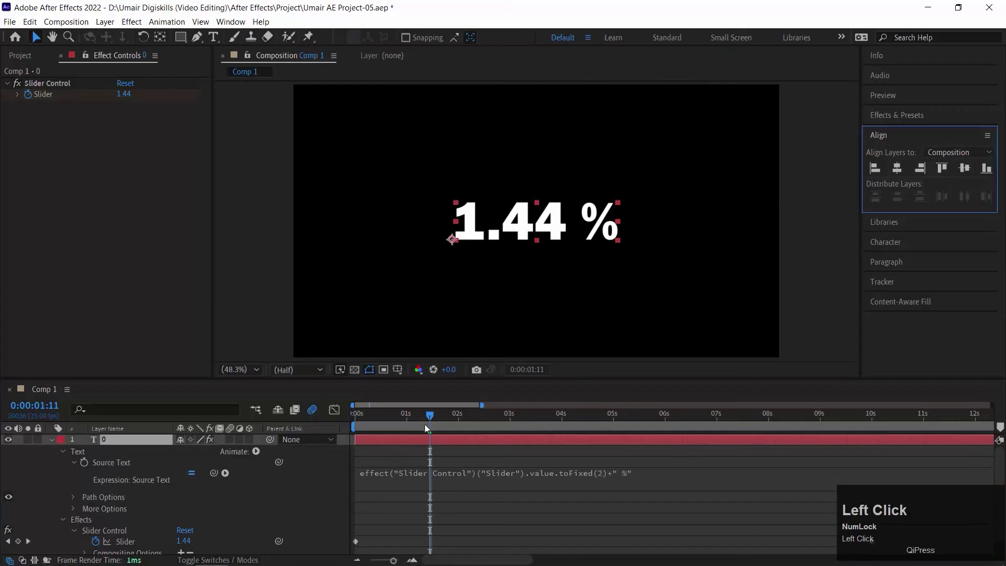
# Step: Preview the percentage counter from the start, check it past the 10-second keyframe, and review the Source Text expression
pyautogui.moveTo(425, 424); pyautogui.dragTo(322, 411)
pyautogui.press('space')
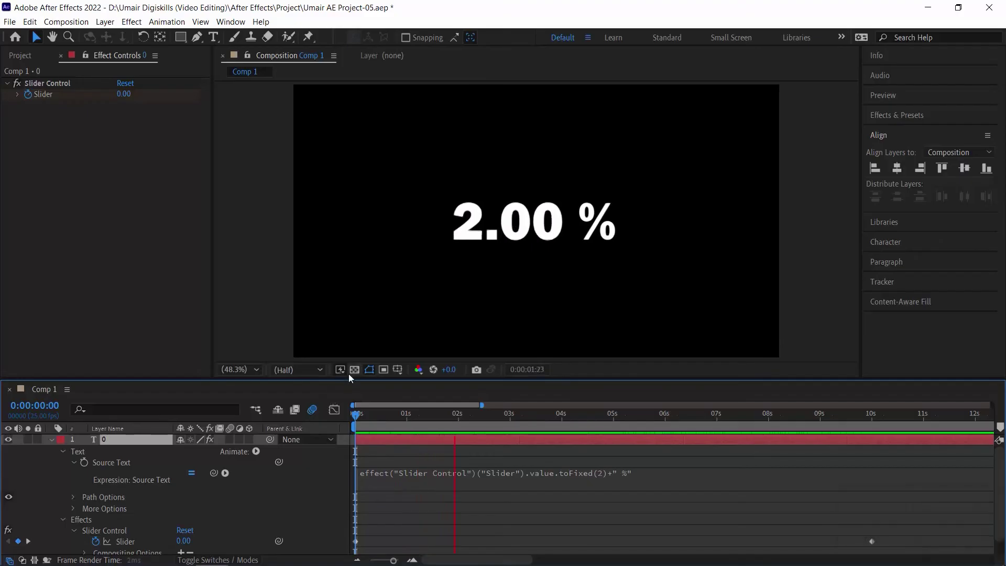
pyautogui.press('space')
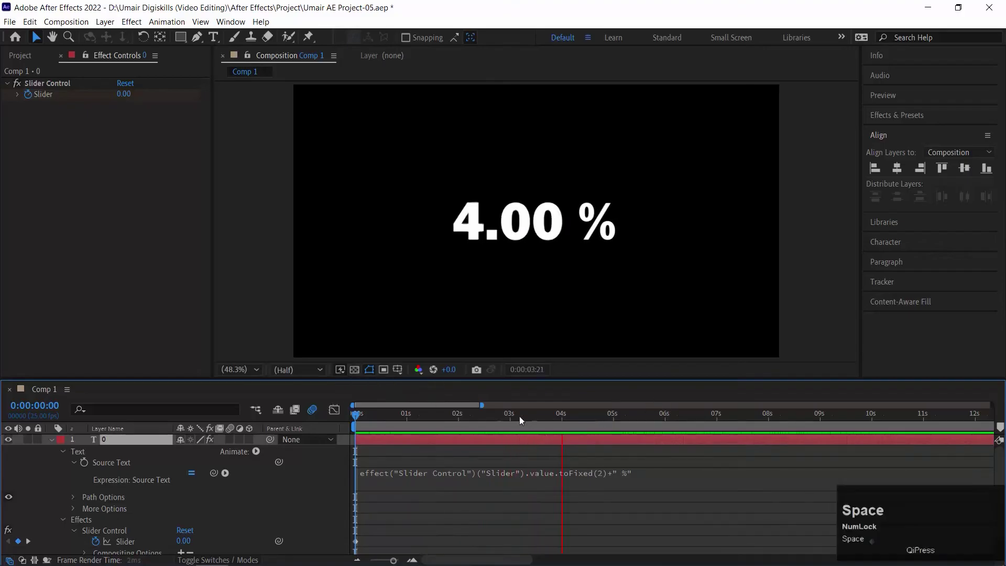
pyautogui.click(800, 414)
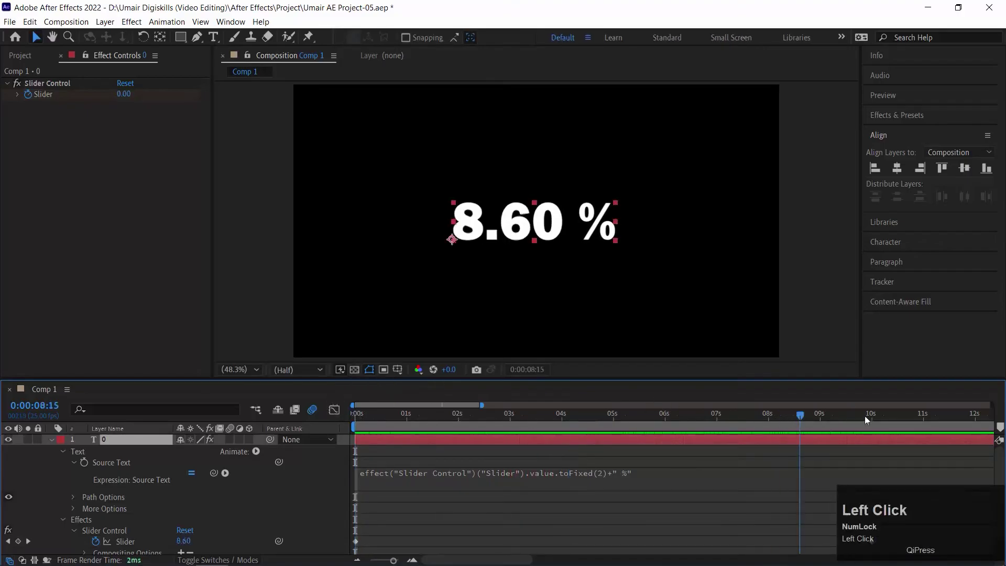
pyautogui.click(884, 416)
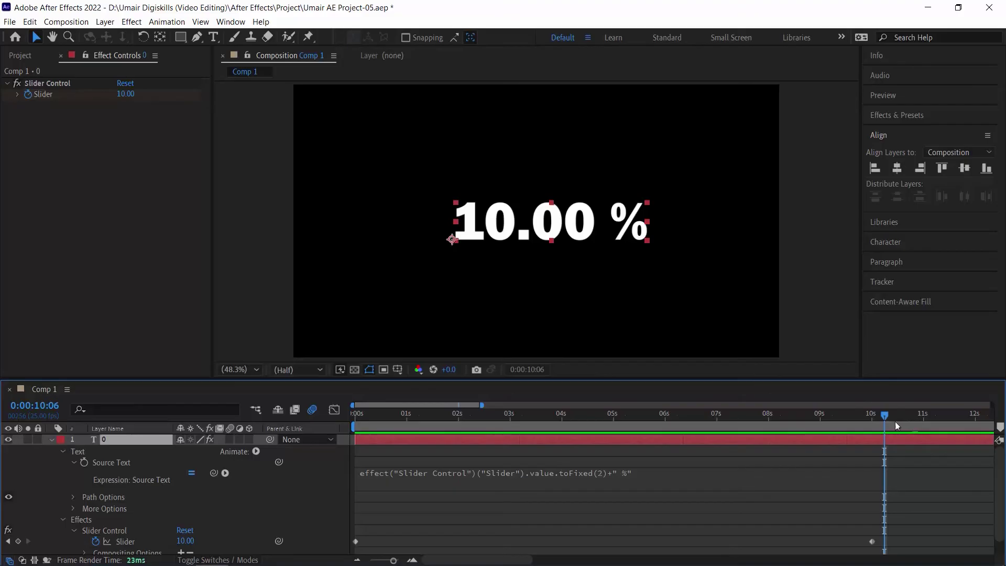
pyautogui.moveTo(880, 412); pyautogui.dragTo(283, 408)
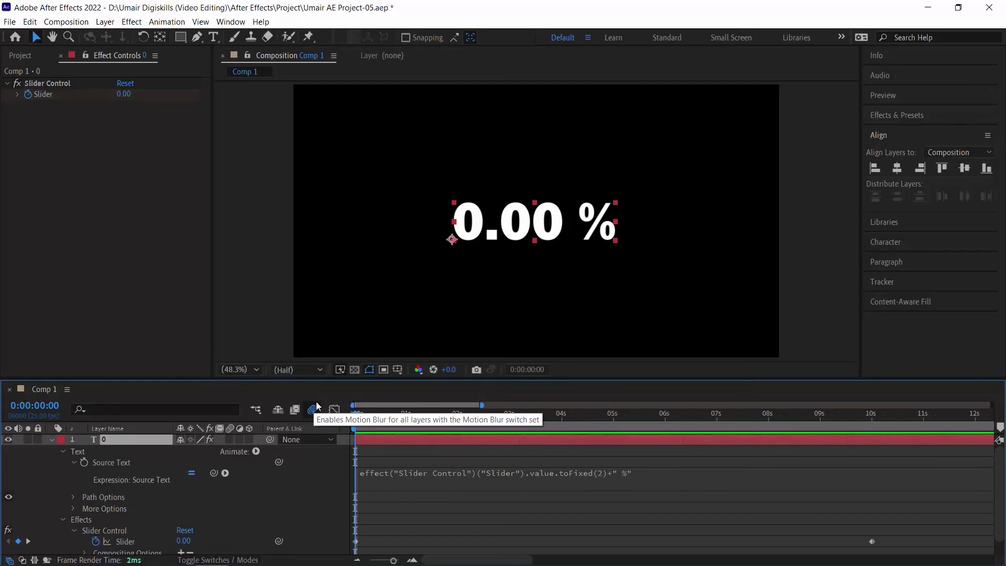
pyautogui.click(445, 473)
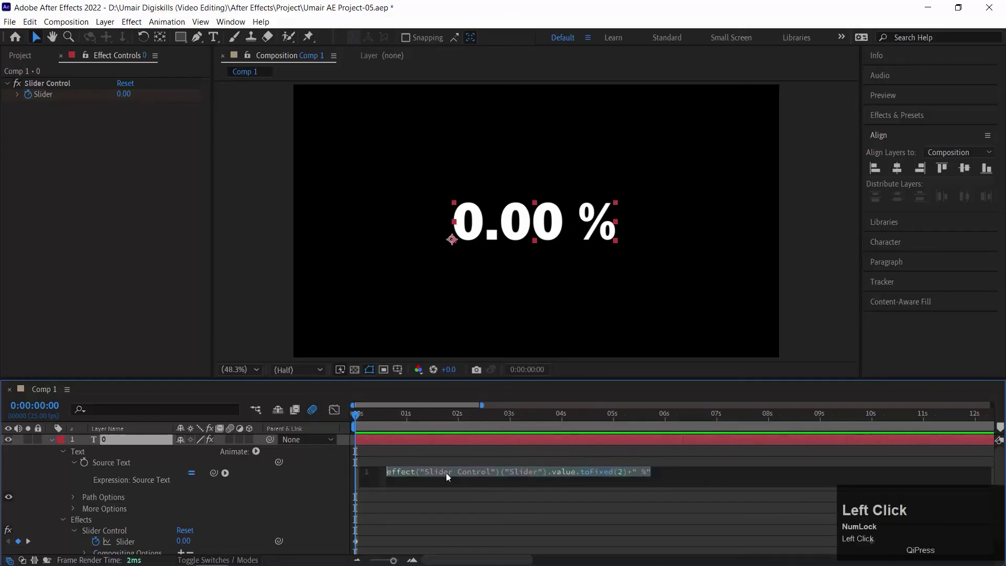
pyautogui.click(617, 498)
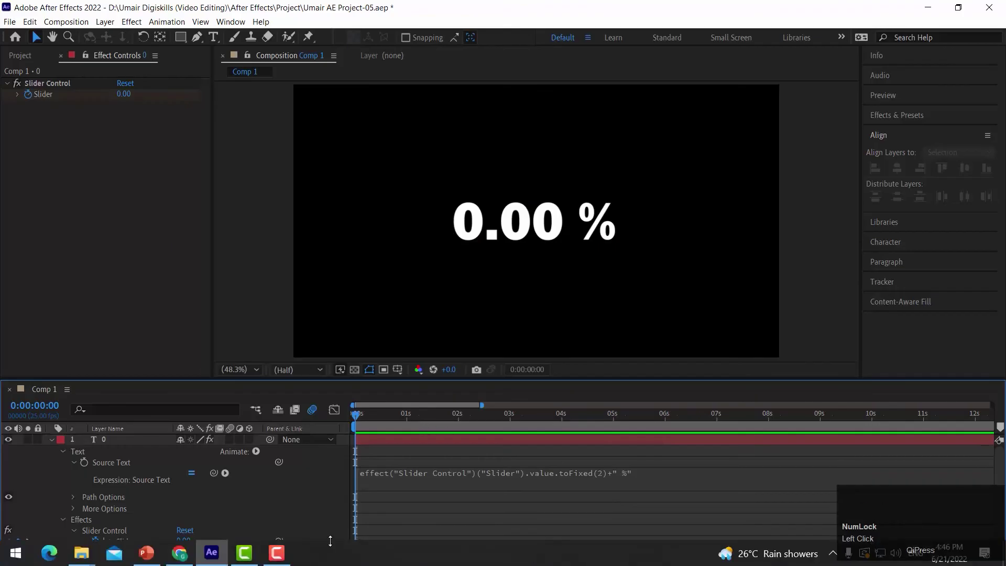
# Step: Draw a blue rectangle shape over the percentage counter and adjust its size and position to cover the text
pyautogui.click(225, 476)
pyautogui.click(50, 440)
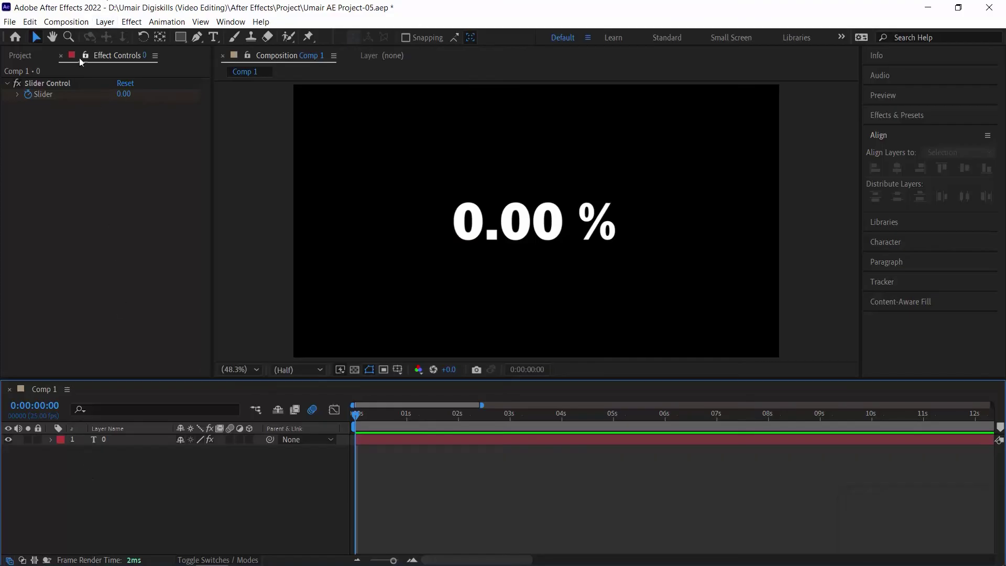
pyautogui.click(180, 37)
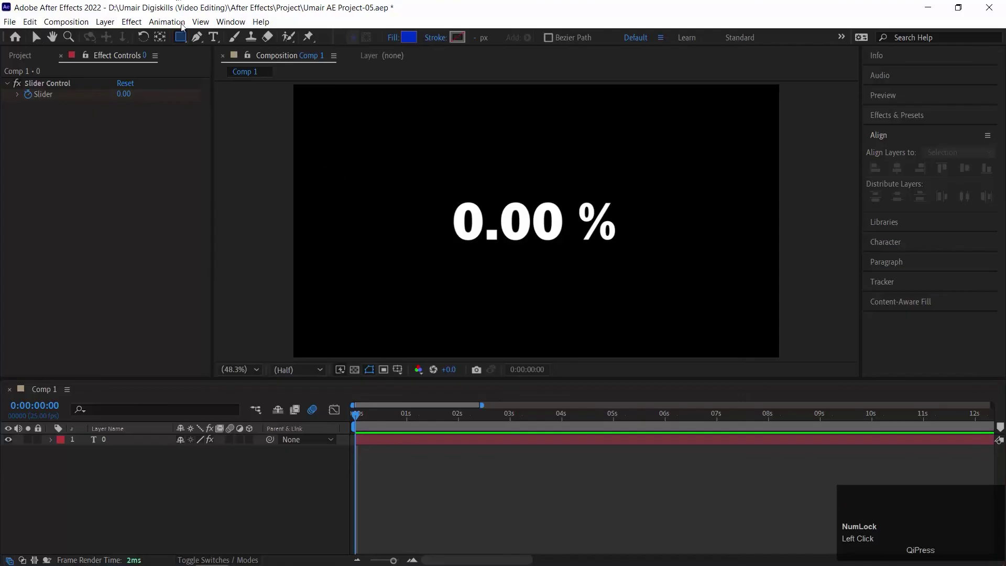
pyautogui.moveTo(314, 172)
pyautogui.mouseDown()
pyautogui.moveTo(404, 224)
pyautogui.moveTo(439, 218)
pyautogui.moveTo(522, 245)
pyautogui.moveTo(586, 190)
pyautogui.mouseUp()
pyautogui.press('v')
pyautogui.hotkey('ctrl', 'z')
pyautogui.moveTo(546, 230)
pyautogui.mouseDown()
pyautogui.moveTo(583, 229)
pyautogui.moveTo(565, 229)
pyautogui.mouseUp()
pyautogui.moveTo(602, 190); pyautogui.dragTo(614, 186)
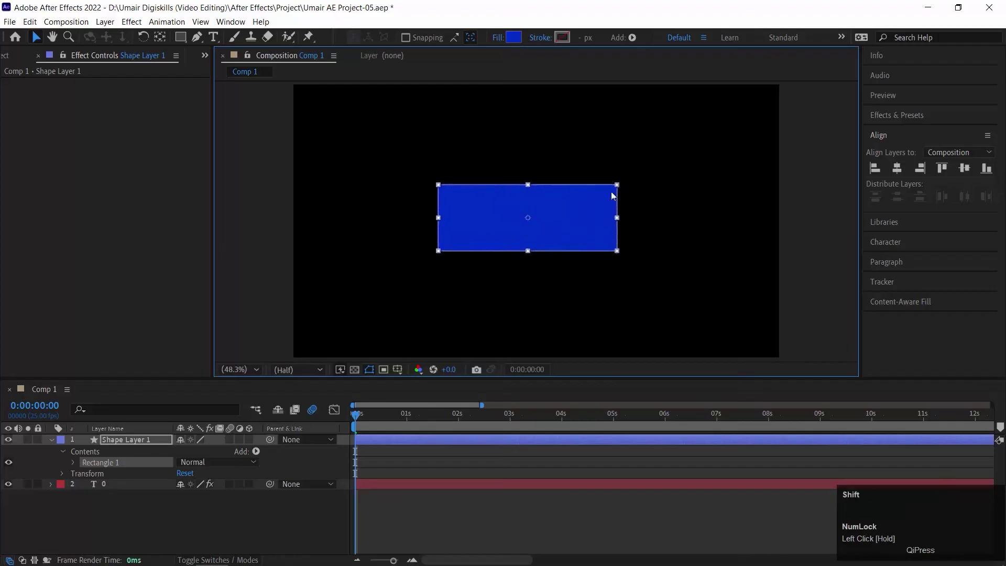
pyautogui.moveTo(530, 220); pyautogui.dragTo(541, 220)
# Step: Move the rectangle's shape layer below the counter text layer and preview the counter over it
pyautogui.click(477, 408)
pyautogui.hotkey('ctrl', '[')
pyautogui.moveTo(592, 185); pyautogui.dragTo(589, 186)
pyautogui.press('space')
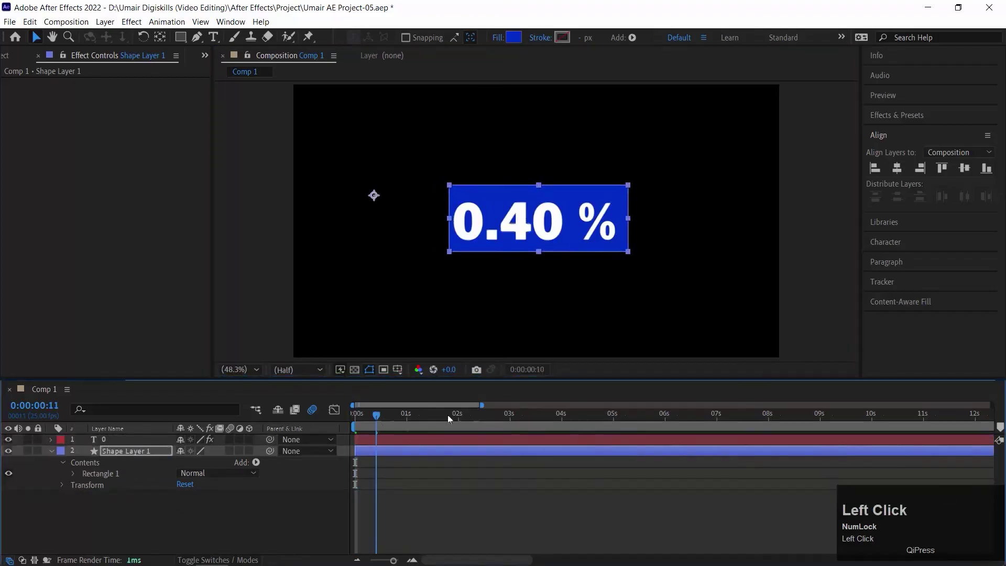
# Step: Enlarge the rectangle, center it in the composition horizontally and vertically, and shift it slightly right to frame the 10.00 % text
pyautogui.moveTo(641, 233); pyautogui.dragTo(743, 236)
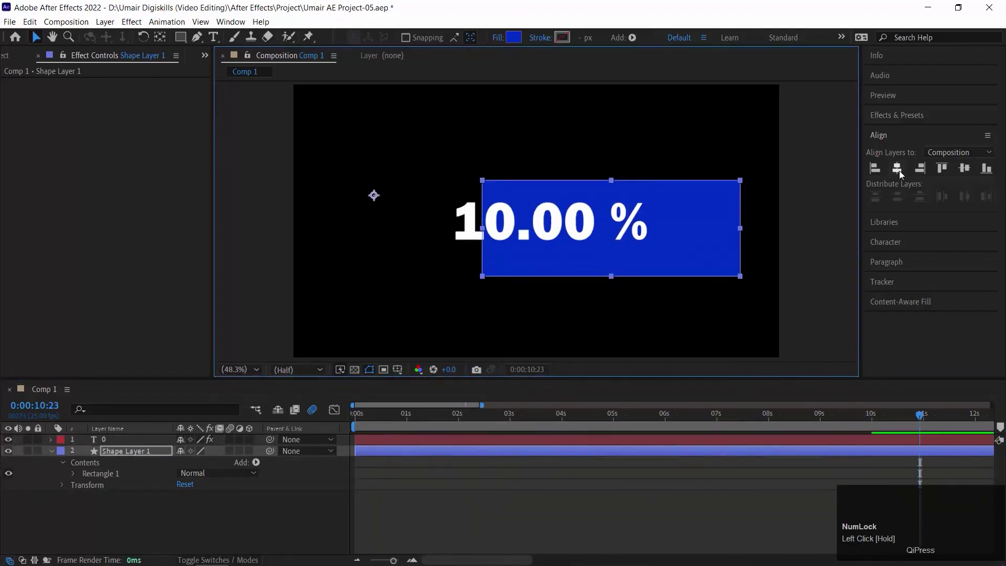
pyautogui.click(897, 168)
pyautogui.click(965, 168)
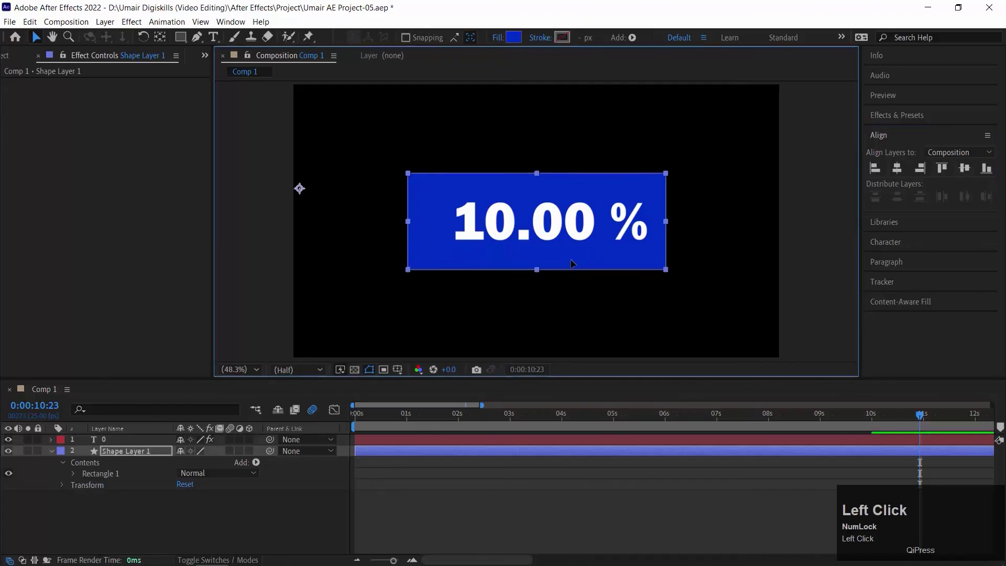
pyautogui.moveTo(571, 261); pyautogui.dragTo(582, 260)
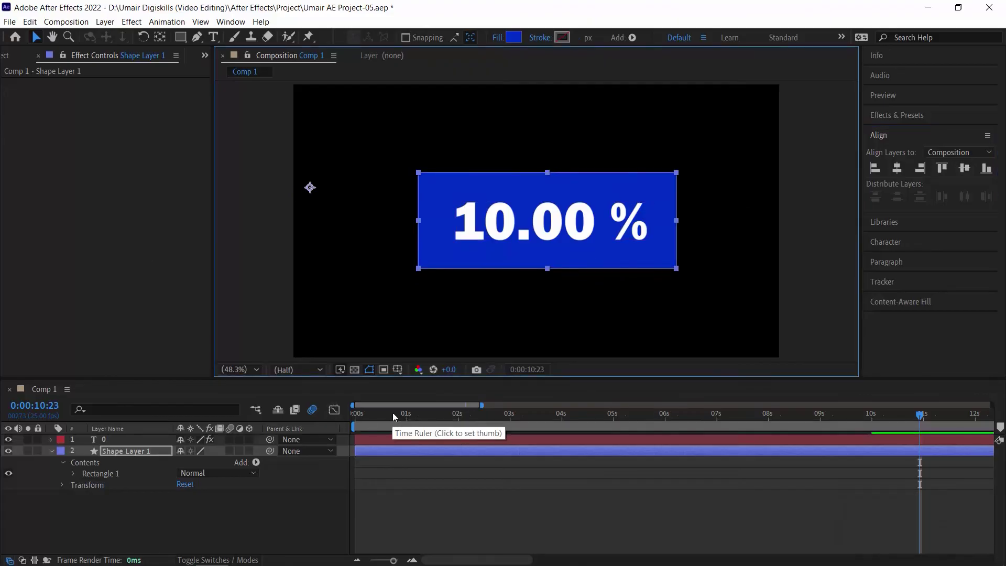
# Step: Expand the Fill 1 properties of Rectangle 1 and add an expression to its Color property
pyautogui.moveTo(392, 413); pyautogui.dragTo(59, 460)
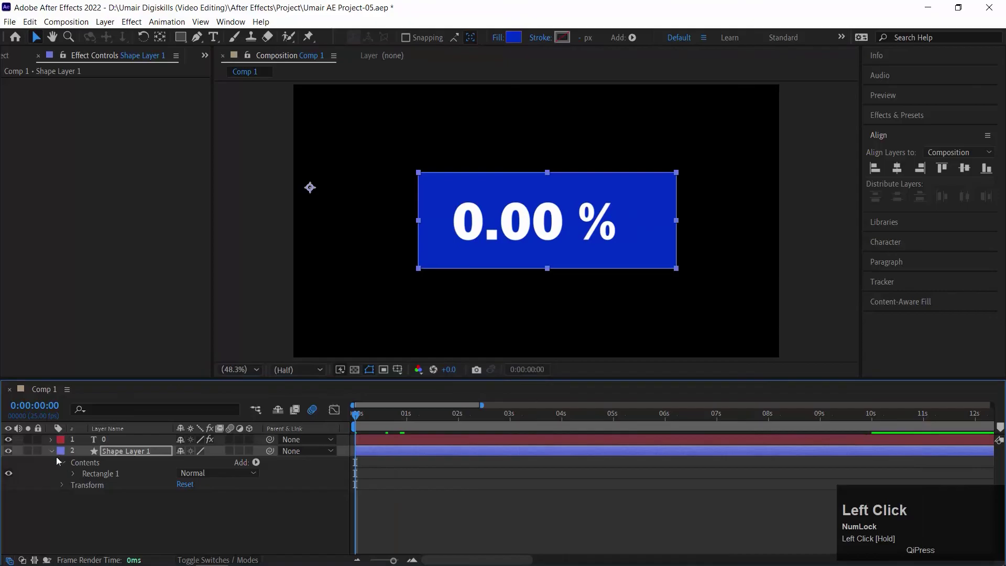
pyautogui.click(73, 471)
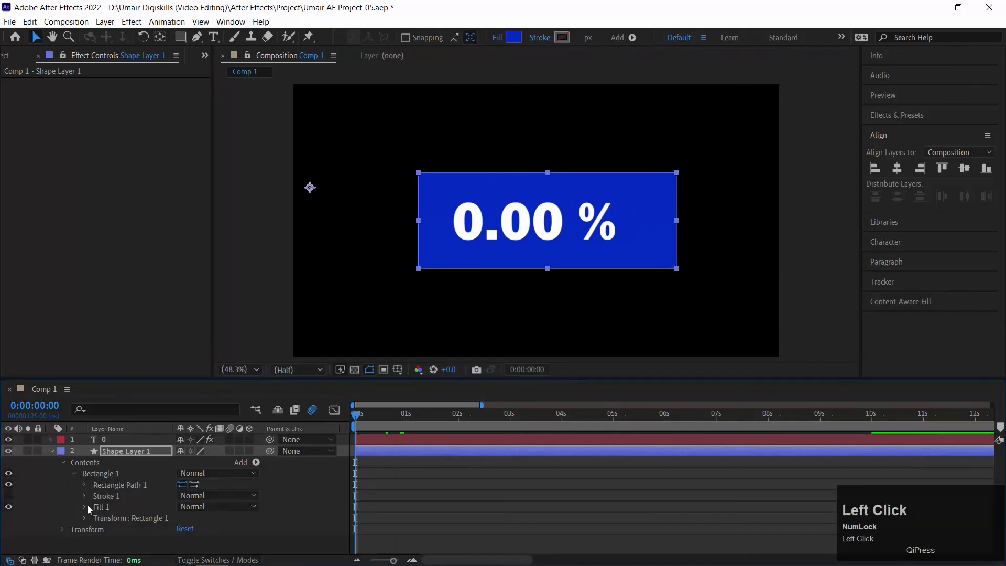
pyautogui.click(85, 506)
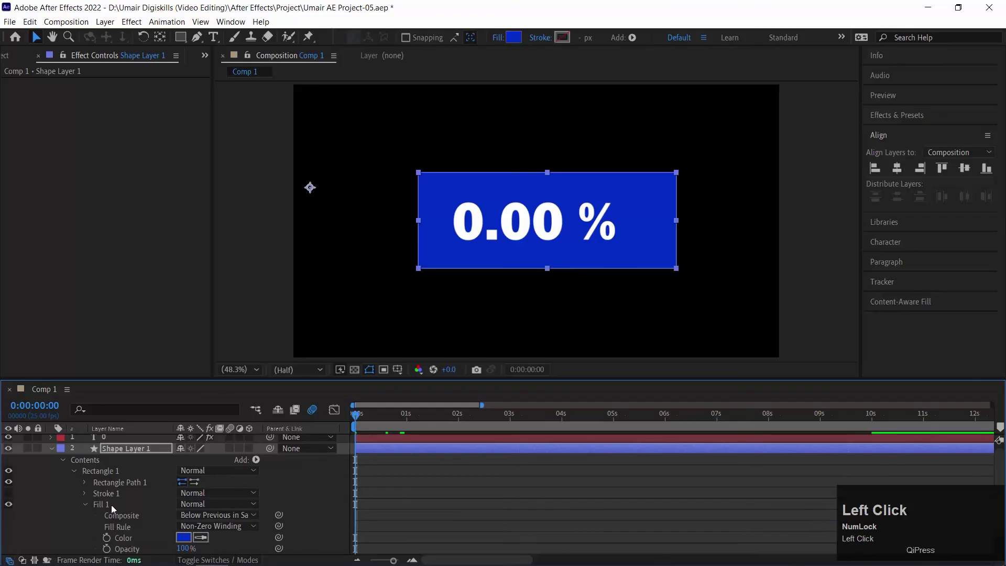
pyautogui.scroll(-1, 109, 511)
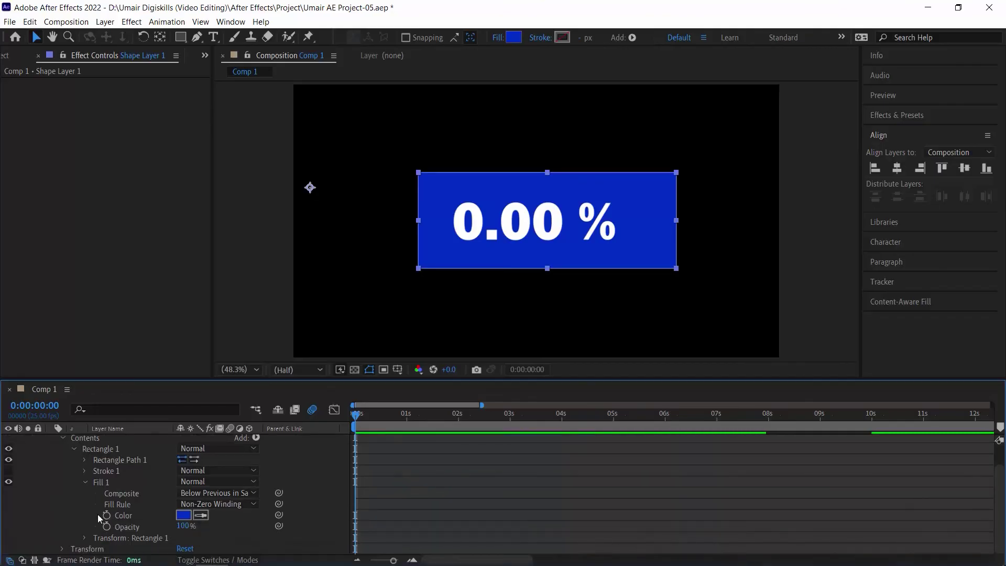
pyautogui.press('space')
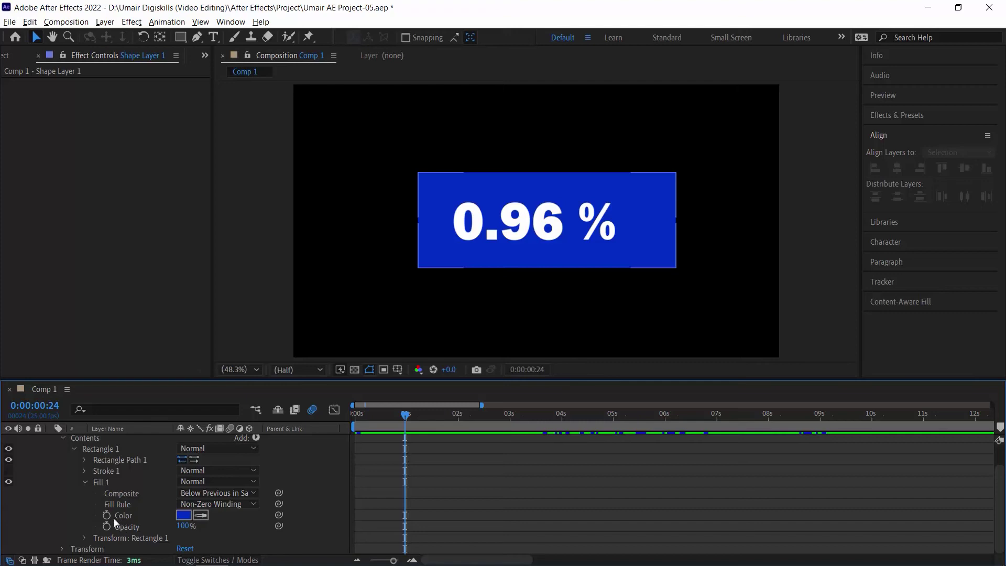
pyautogui.press('Num_Lock')
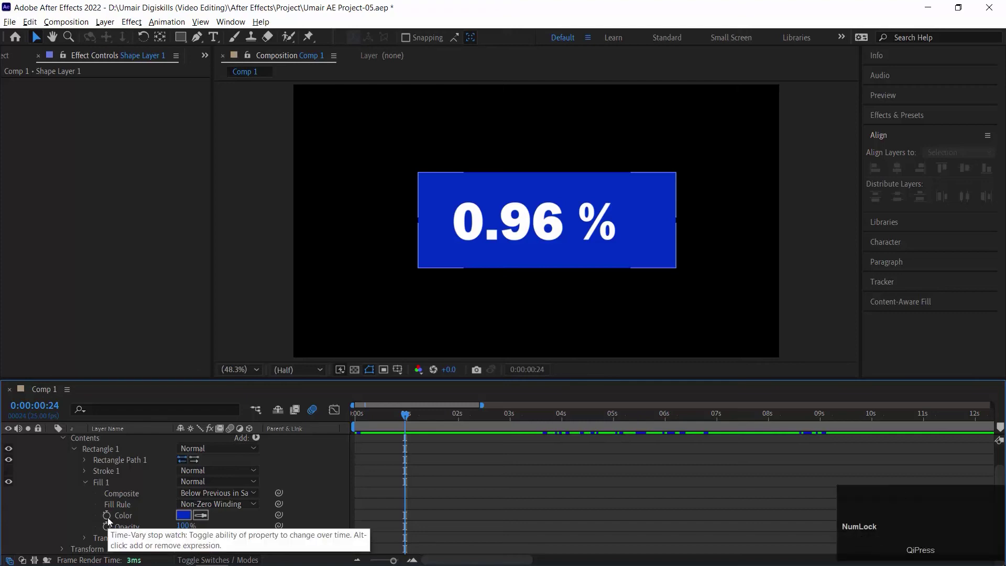
pyautogui.press('alt')
pyautogui.keyDown('alt'); pyautogui.click(107, 516); pyautogui.keyUp('alt')
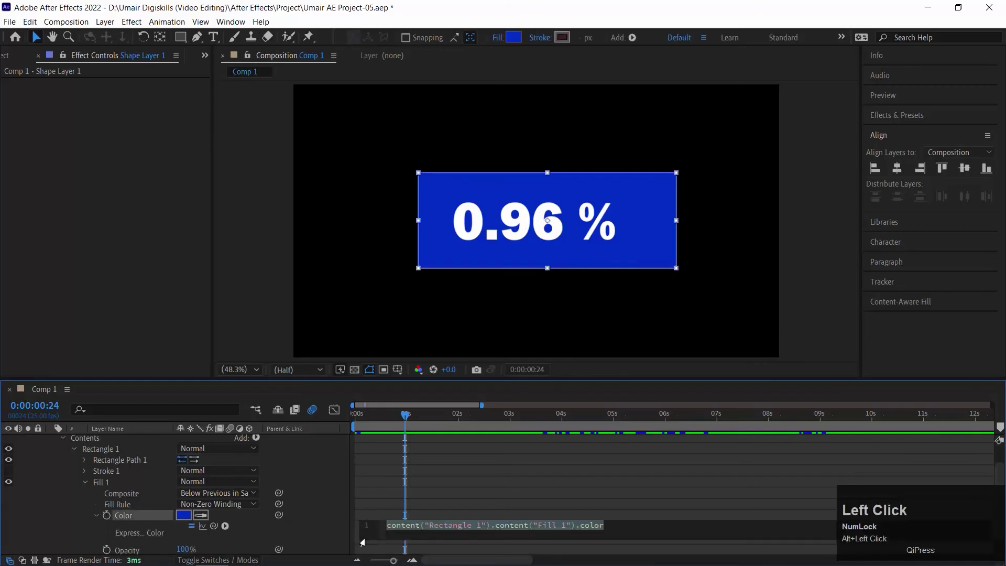
# Step: Enter random([1,0,8,12]) as the rectangle's fill Color expression
pyautogui.moveTo(556, 564)
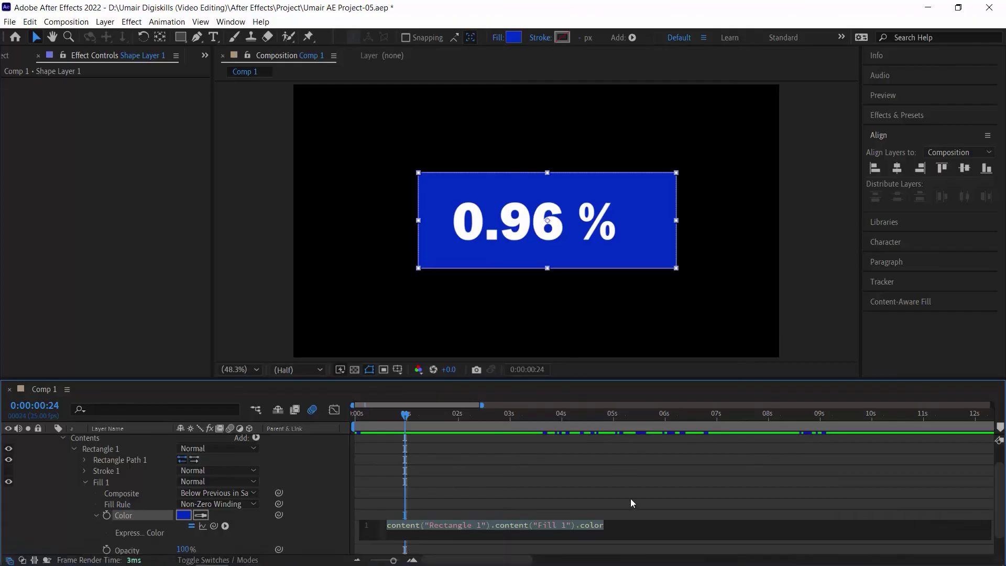
pyautogui.write('rand')
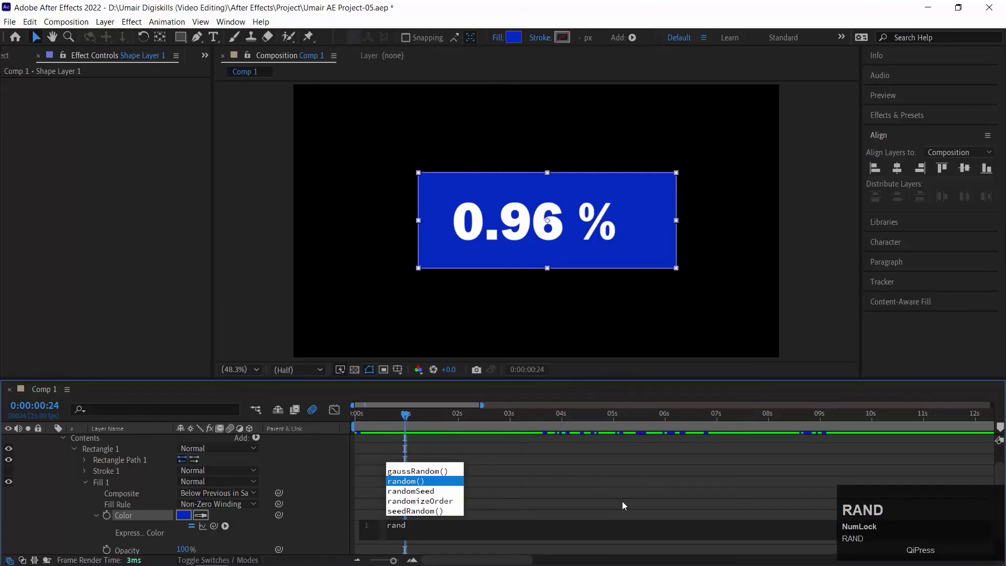
pyautogui.click(418, 481)
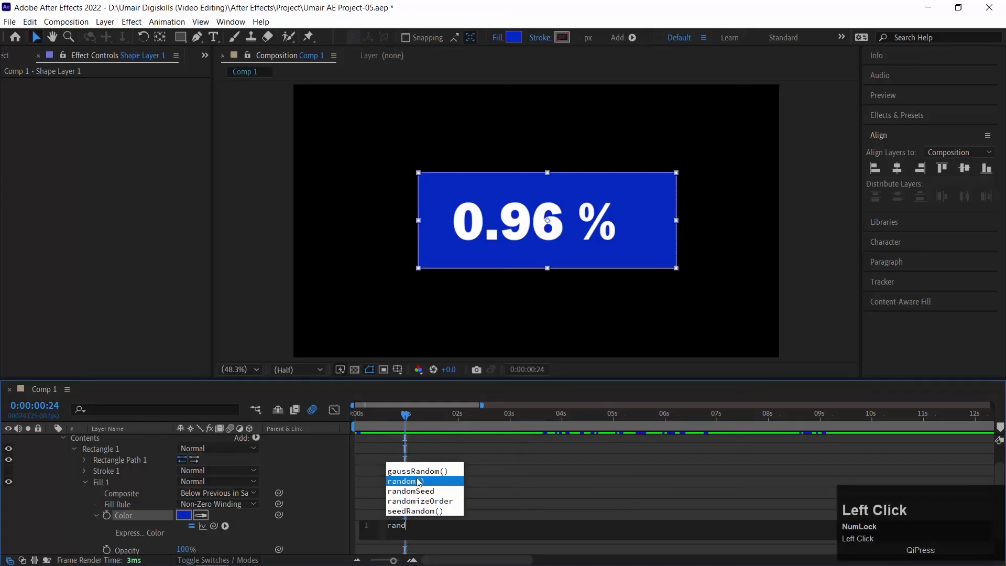
pyautogui.doubleClick(408, 483)
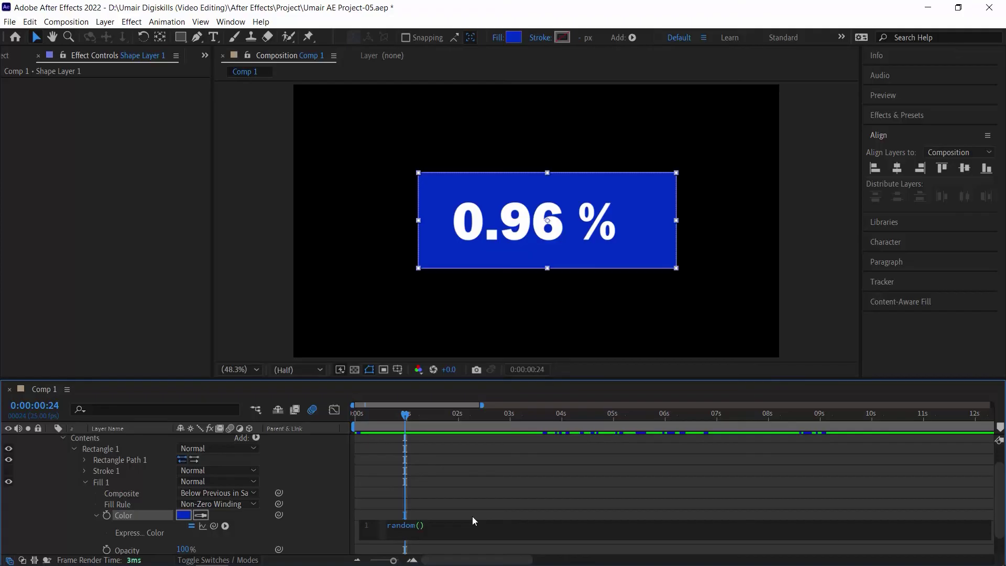
pyautogui.write('[')
pyautogui.write('1,0')
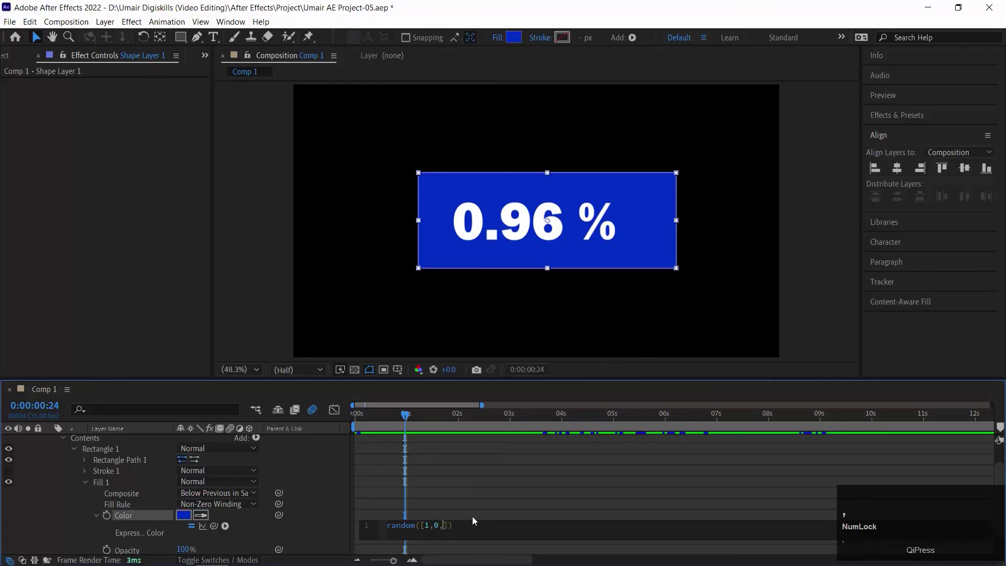
pyautogui.write(',8,12')
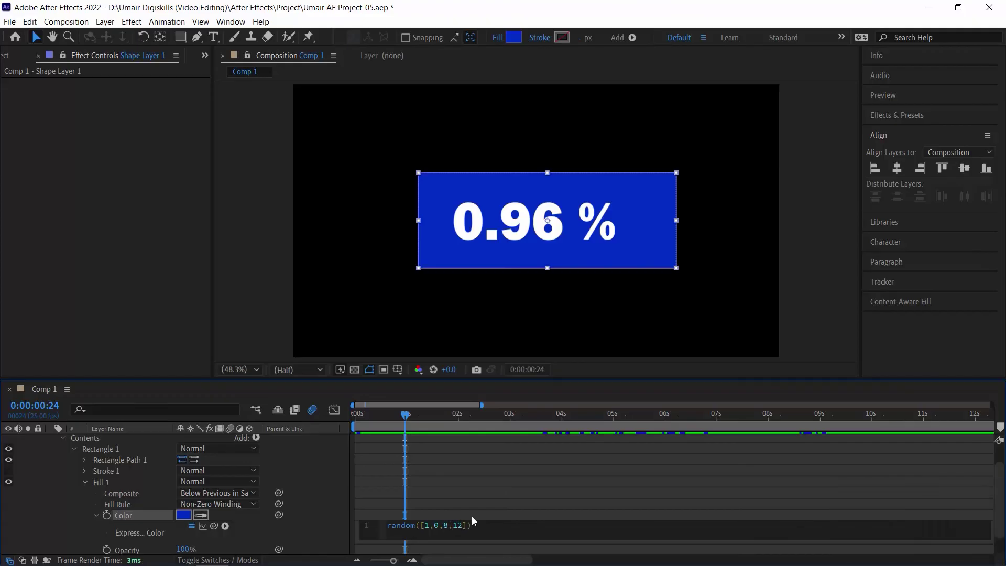
pyautogui.click(484, 507)
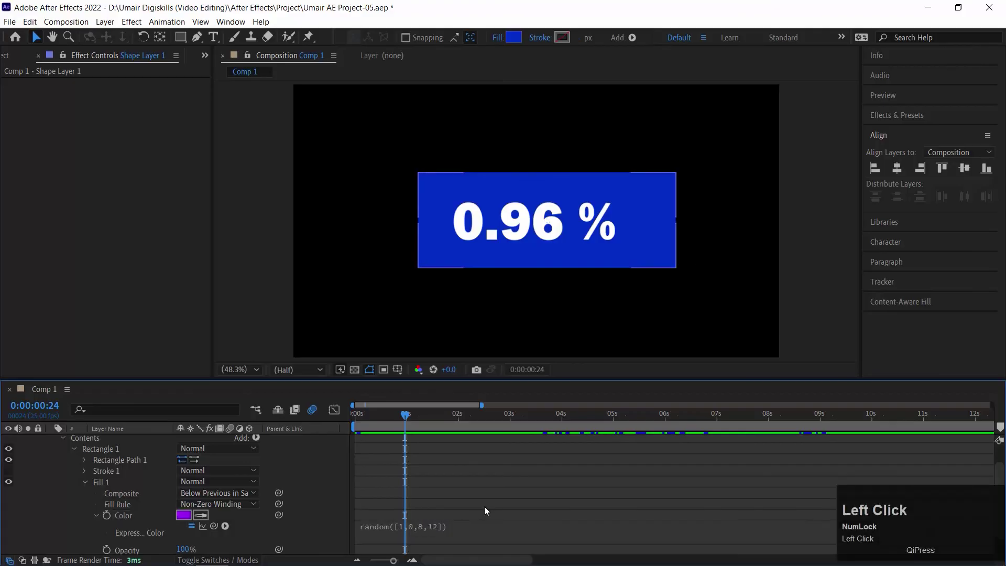
# Step: Preview the rectangle's random color changes and move the playhead to 0:00:01:03
pyautogui.press('space')
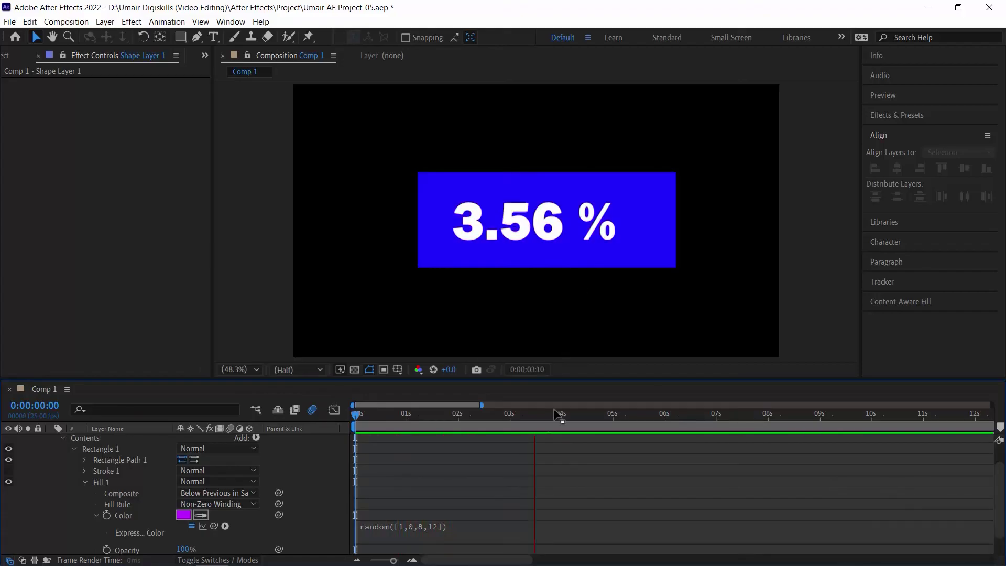
pyautogui.press('space')
pyautogui.click(413, 415)
# Step: Change the fill Color expression to random([6,1,25,12]) and preview the color changes
pyautogui.click(401, 527)
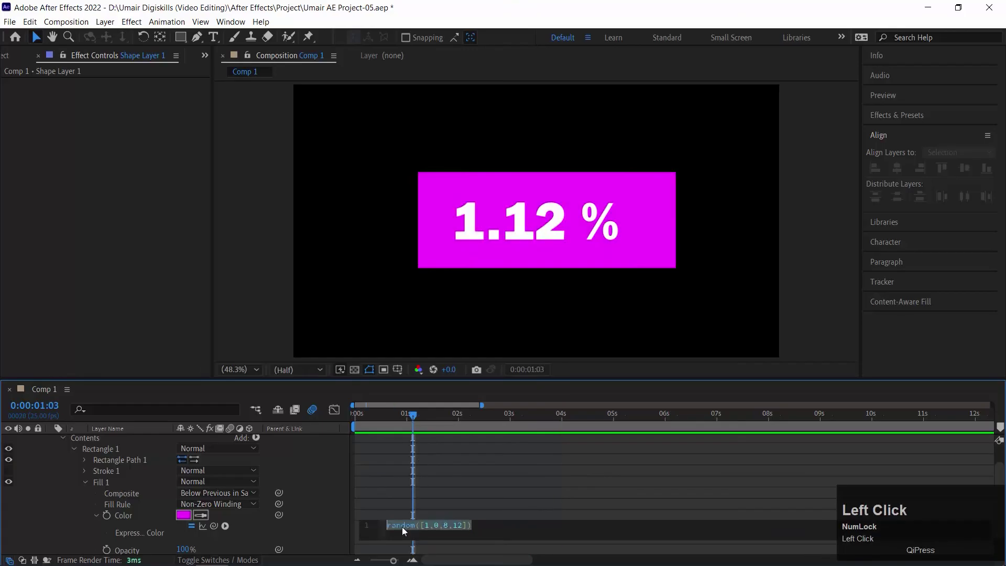
pyautogui.press('BackSpace')
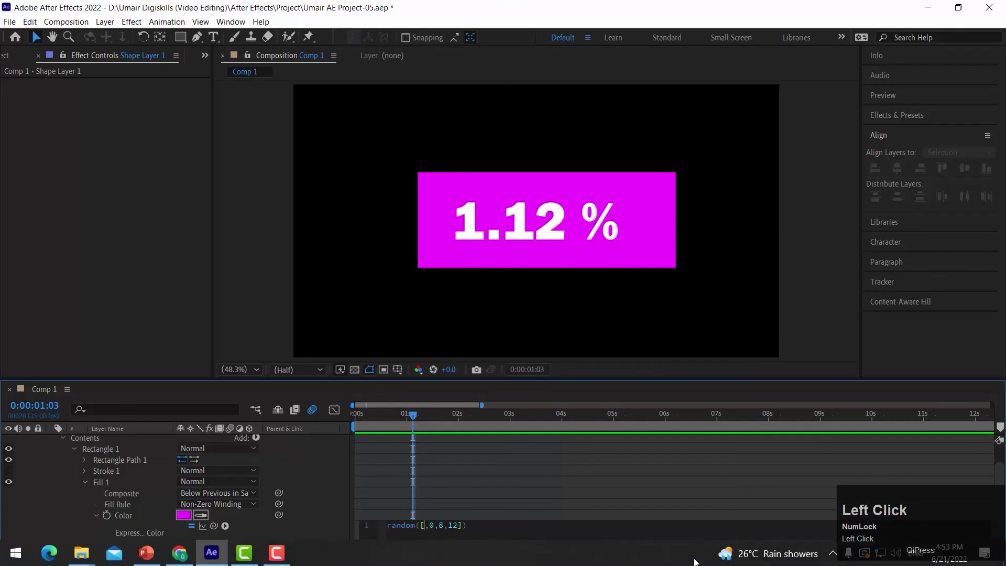
pyautogui.write('6')
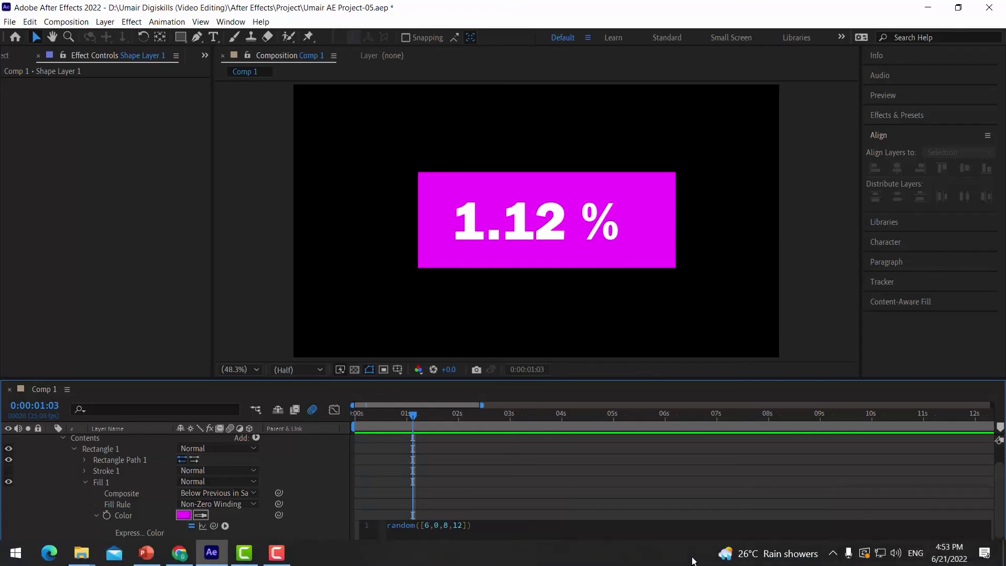
pyautogui.press('Right')
pyautogui.press('Right')
pyautogui.hotkey('shift', 'Left')
pyautogui.write('1')
pyautogui.press('Right')
pyautogui.hotkey('shift', 'Right')
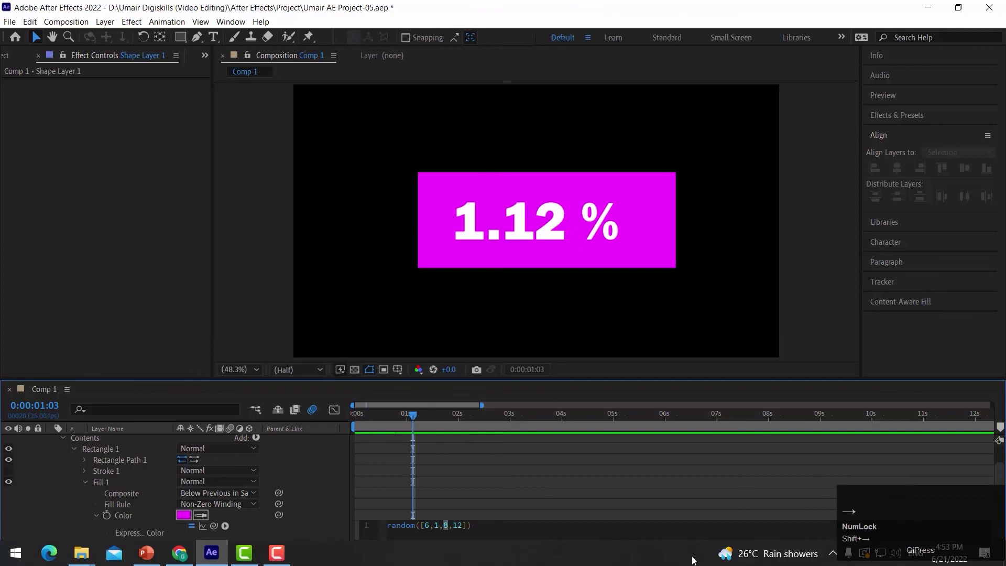
pyautogui.write('25')
pyautogui.click(459, 483)
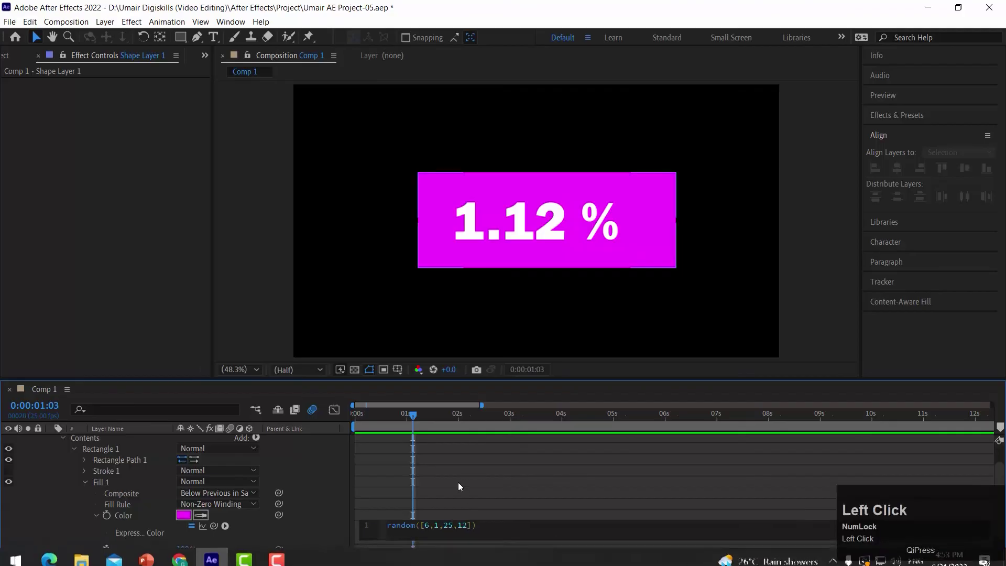
pyautogui.press('space')
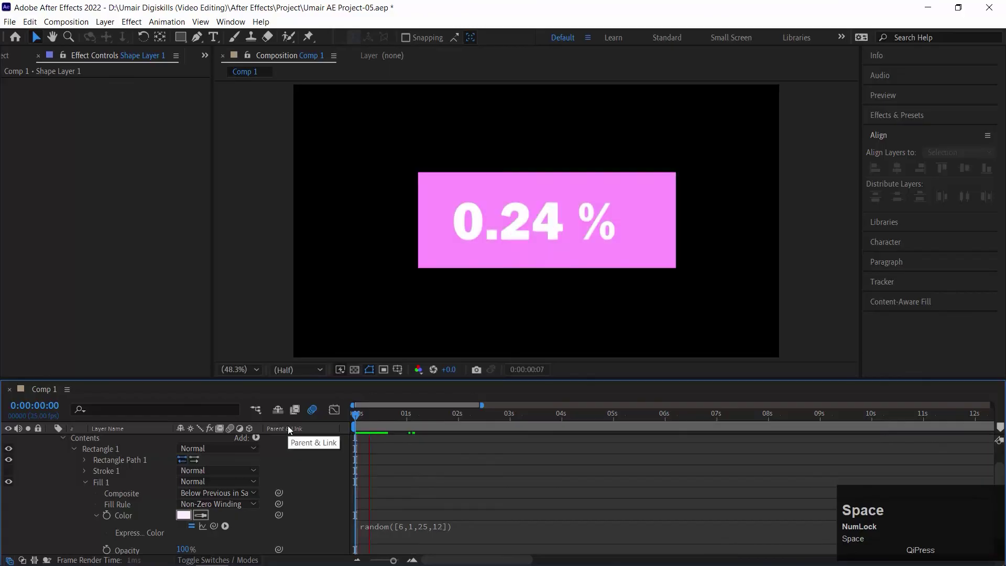
pyautogui.click(426, 512)
# Step: Set the second value in the fill Color expression to 5 and return to the start of the composition
pyautogui.click(413, 525)
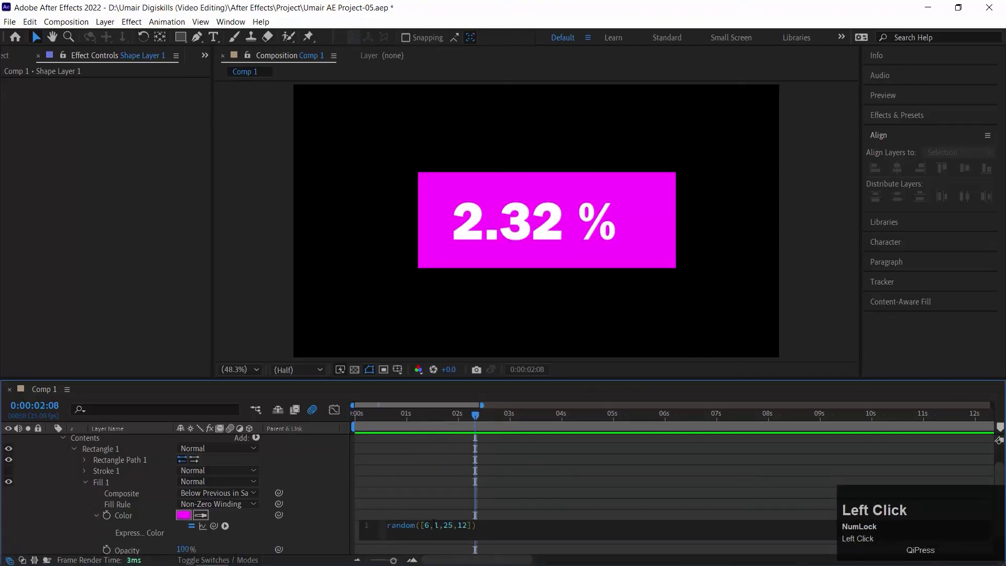
pyautogui.hotkey('shift', 'Right')
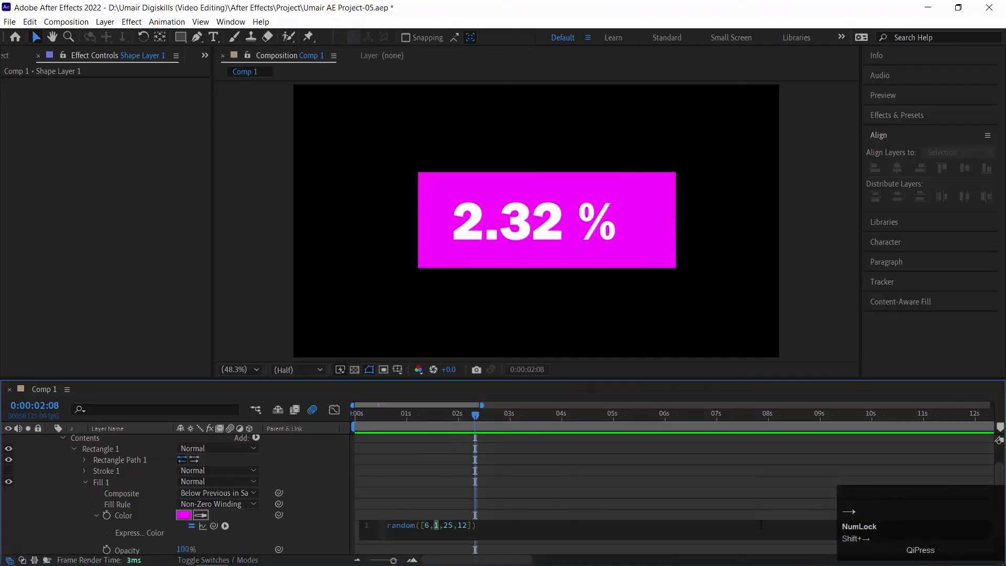
pyautogui.write('5')
pyautogui.click(356, 416)
# Step: Preview the updated random colors behind the counter up to about five seconds and return to the first frame
pyautogui.press('space')
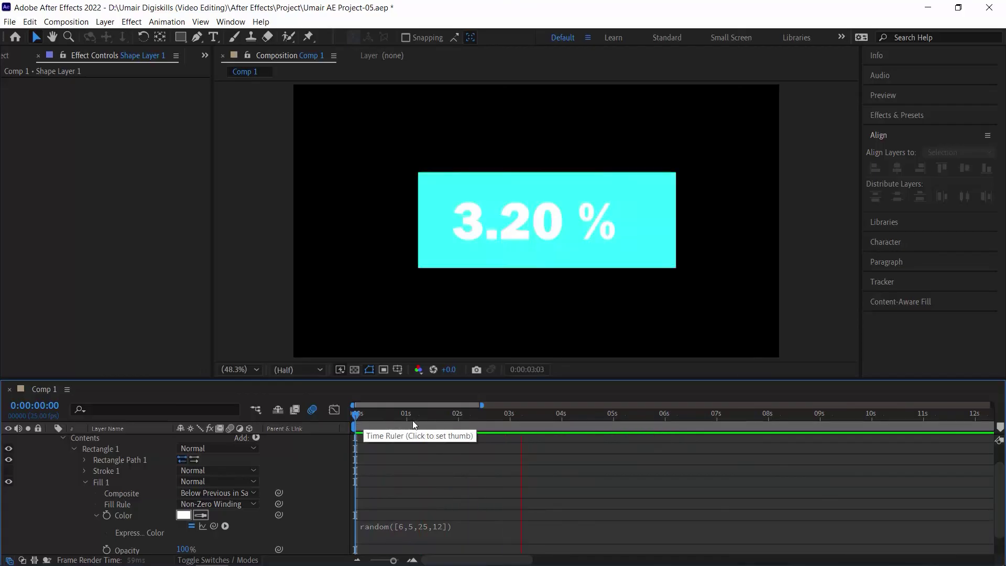
pyautogui.press('space')
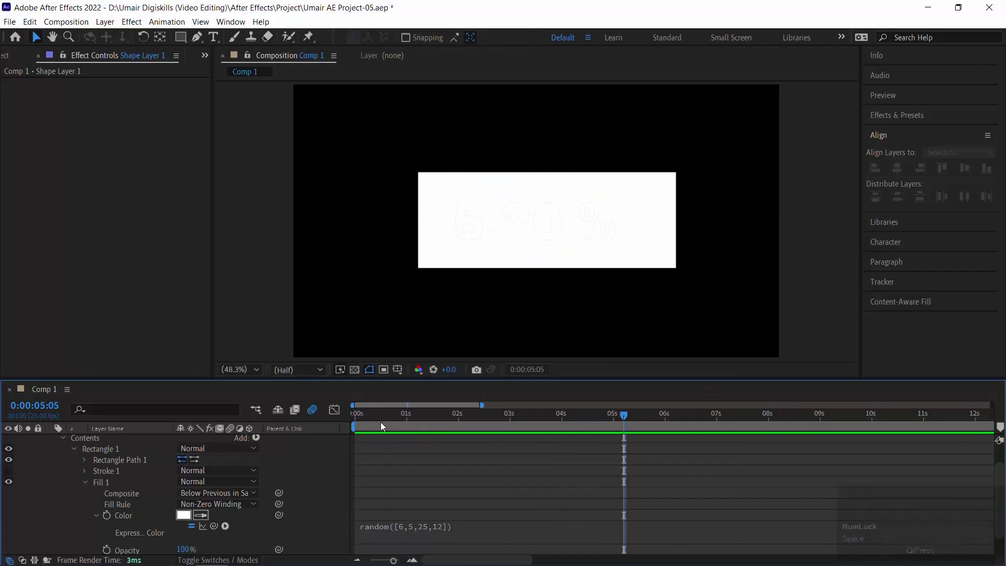
pyautogui.moveTo(375, 424); pyautogui.dragTo(285, 423)
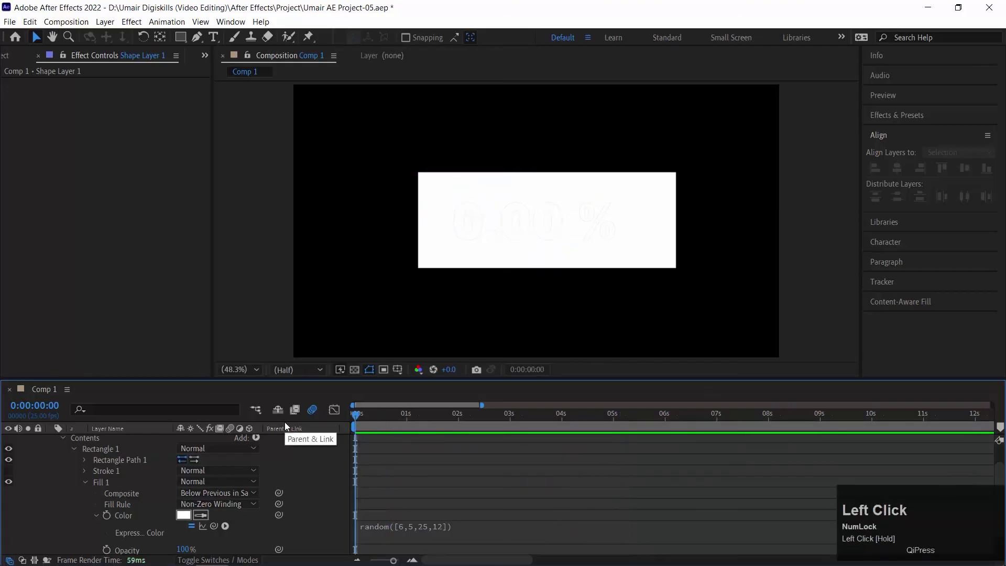